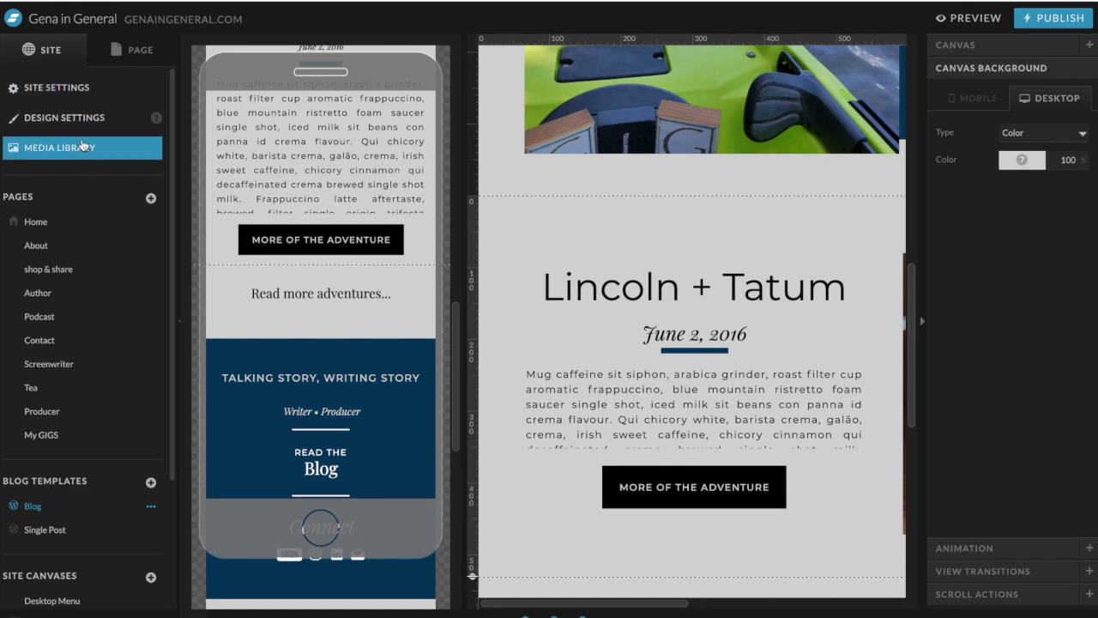
Look at the site settings and the design settings, closing both without changes.
left_click(75, 87)
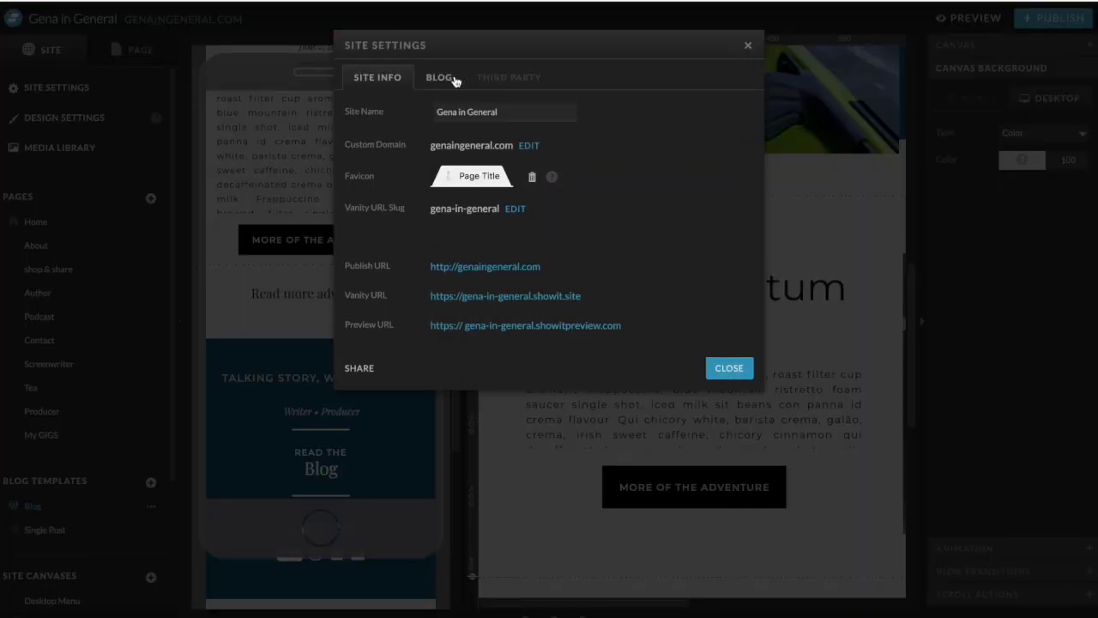
left_click(749, 45)
left_click(86, 116)
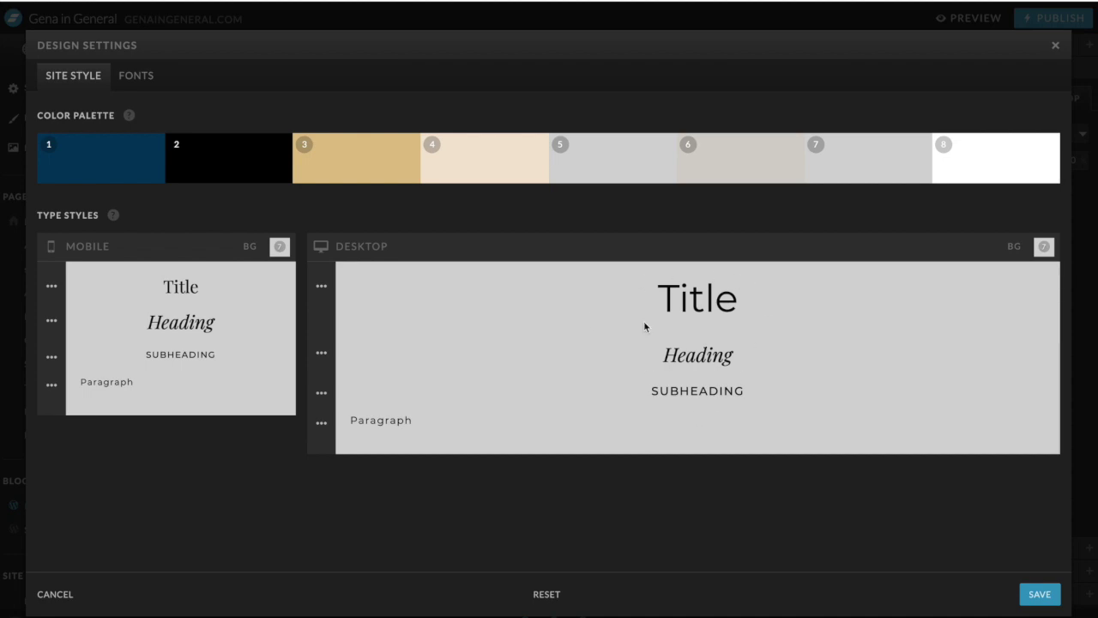
left_click(1056, 45)
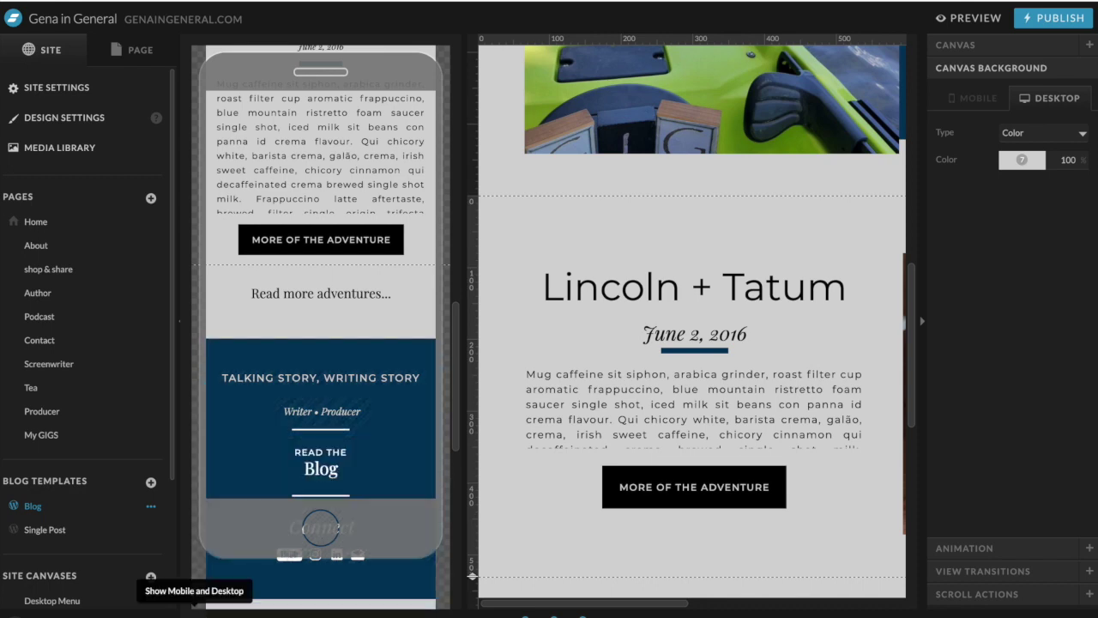
Show mobile and desktop layouts side by side and open the Home page.
left_click(251, 609)
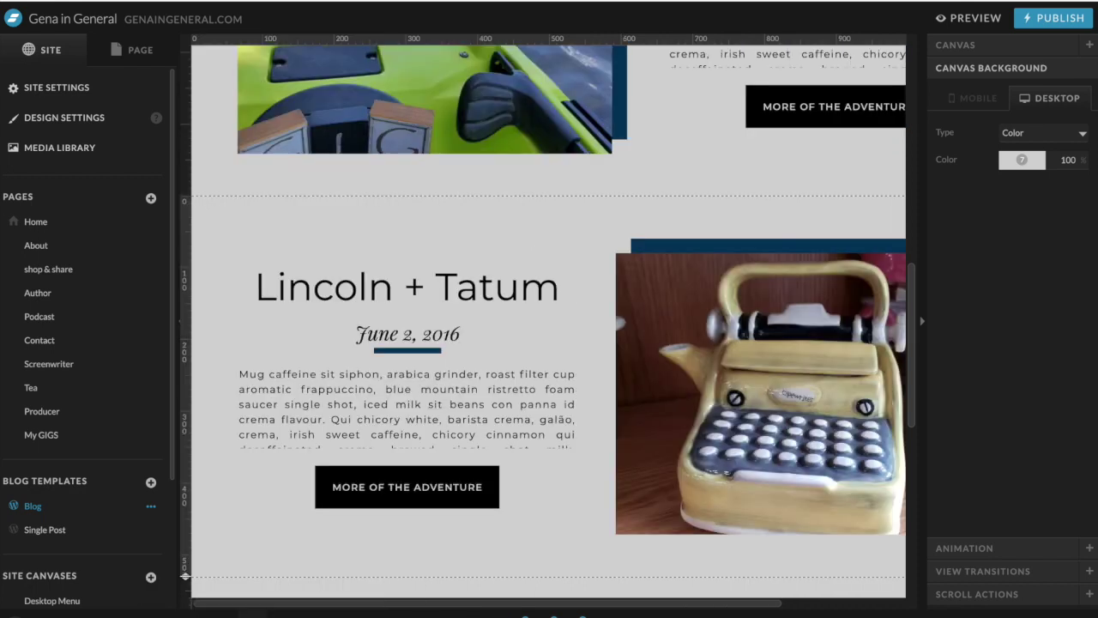
left_click(225, 609)
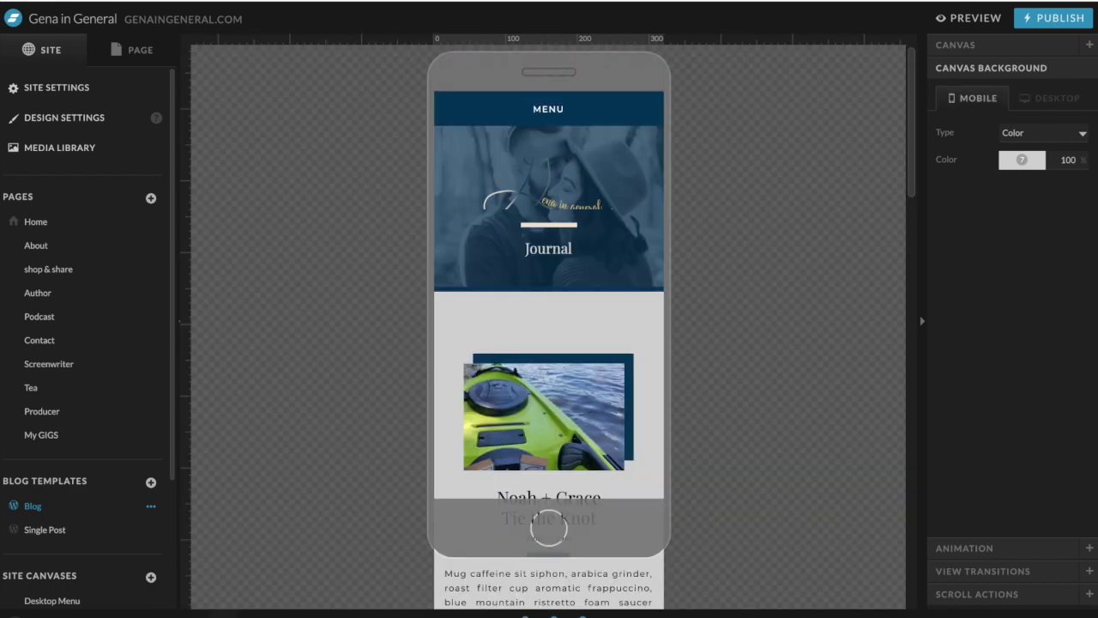
left_click(198, 609)
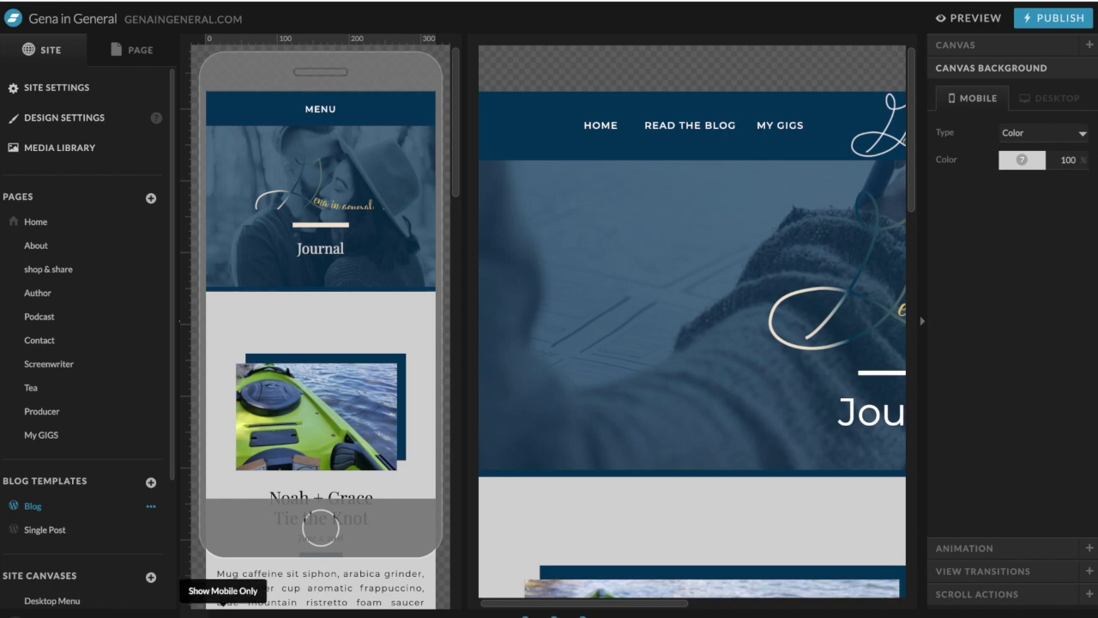
left_click(47, 223)
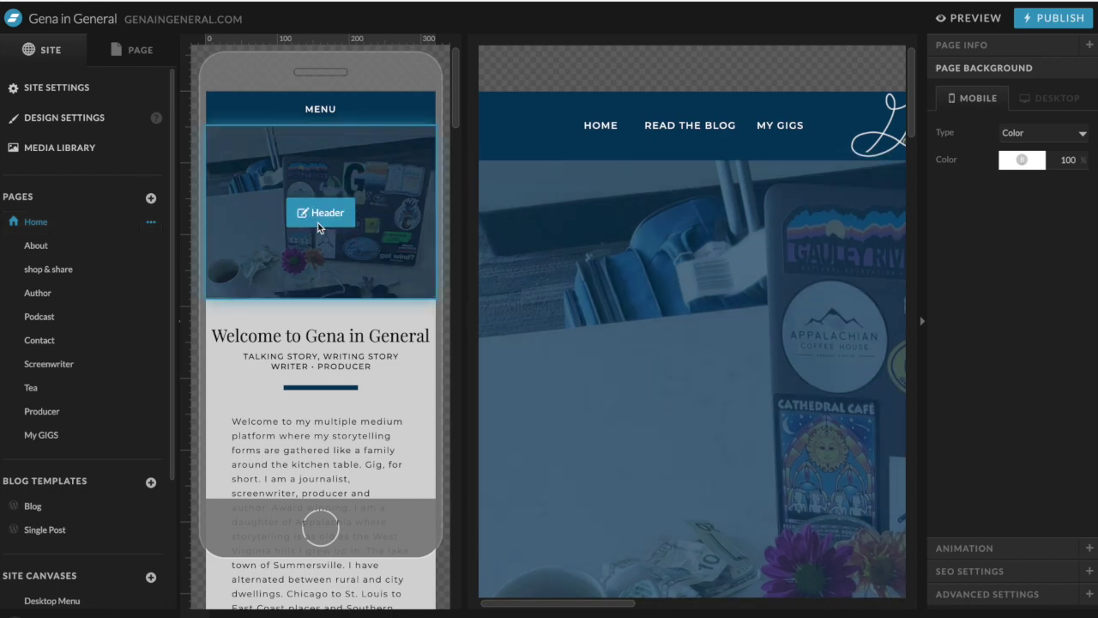
Clear the Home header's background photo and set the IMDb image from the library instead.
left_click(347, 191)
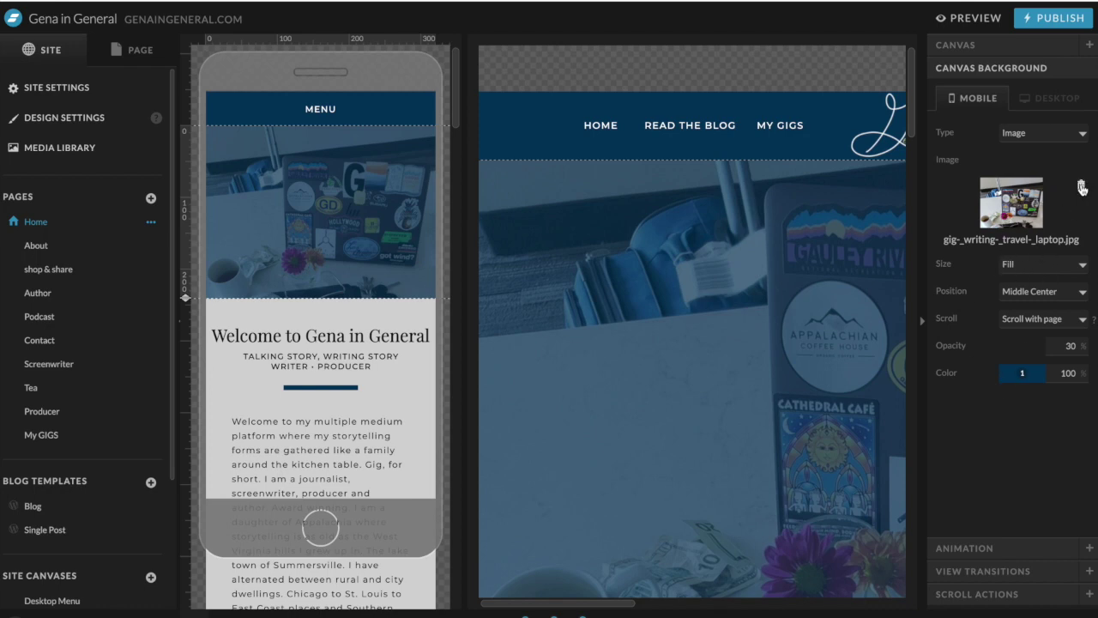
left_click(1081, 188)
left_click(1015, 197)
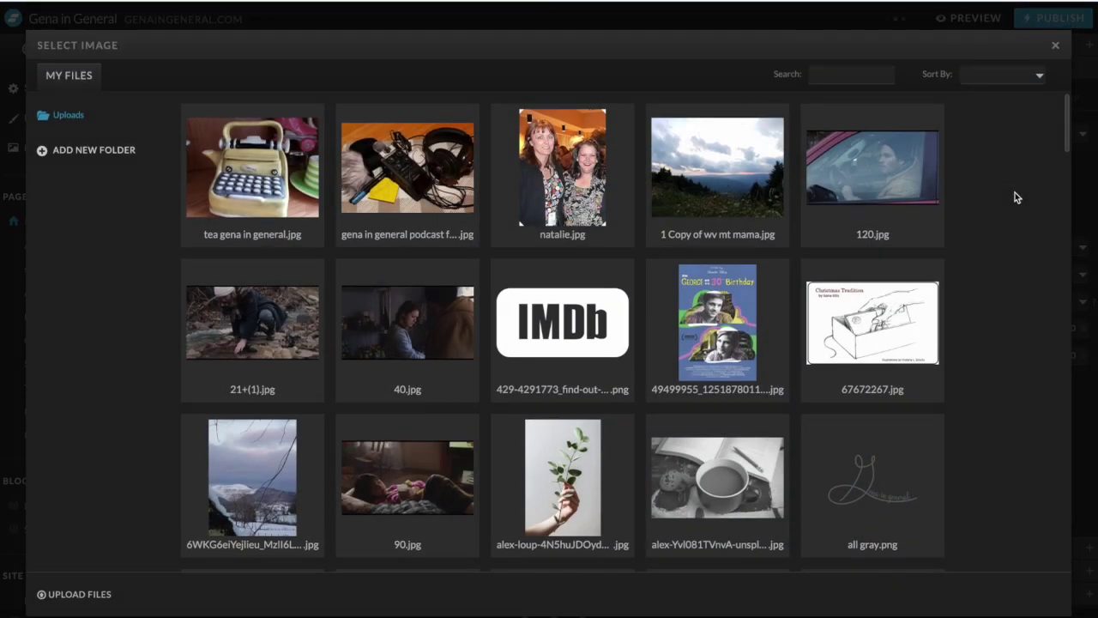
scroll(729, 360, "down", 8)
scroll(743, 379, "down", 6)
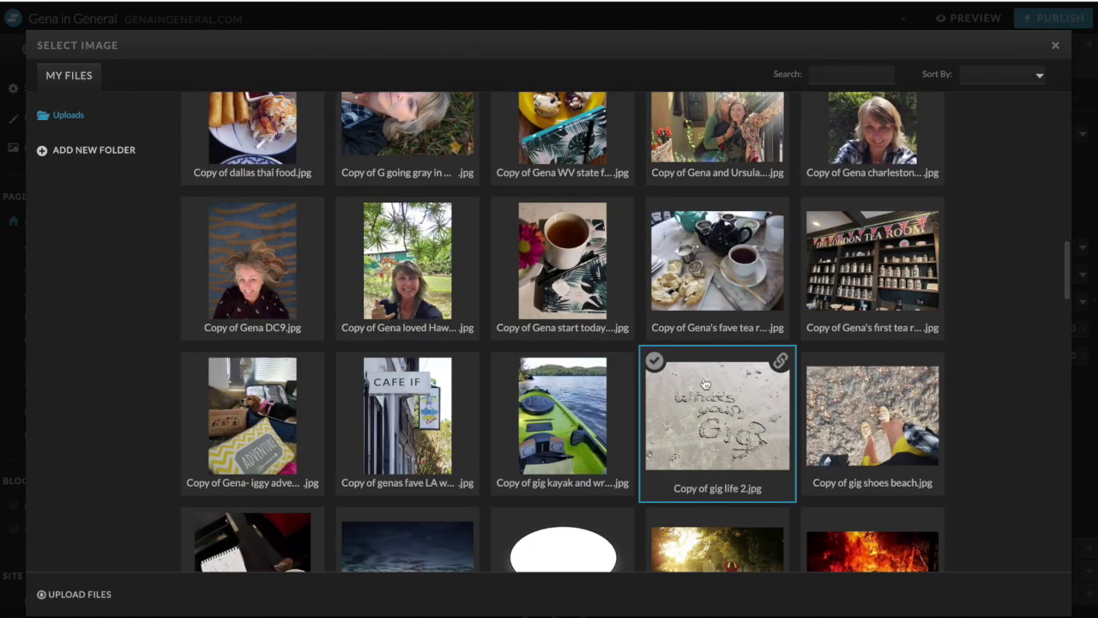
scroll(740, 379, "down", 13)
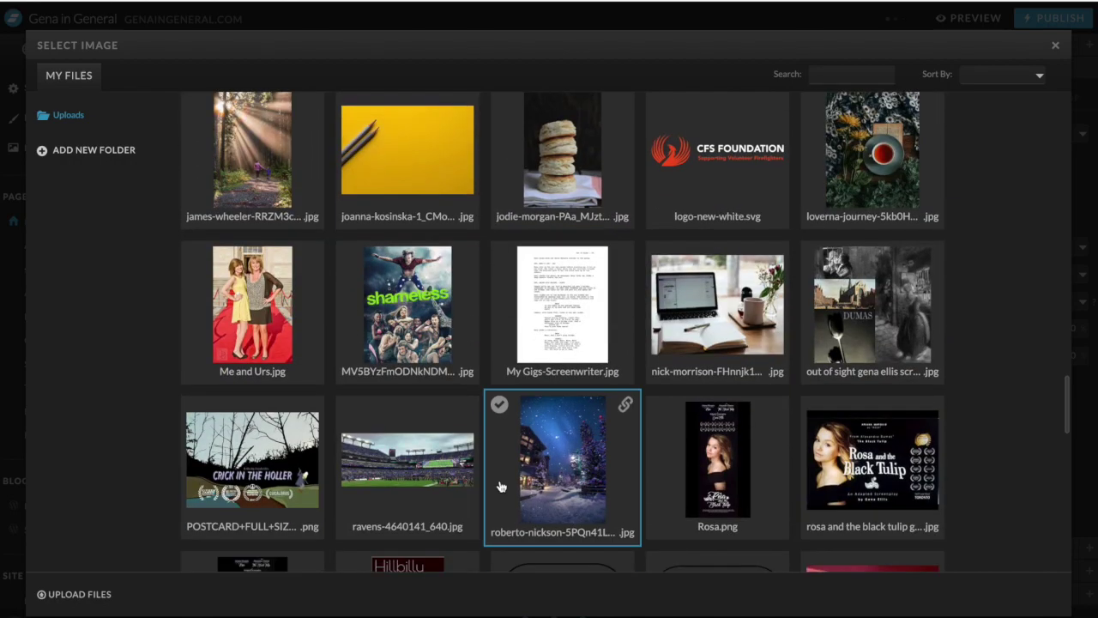
scroll(501, 486, "down", 5)
scroll(501, 487, "up", 14)
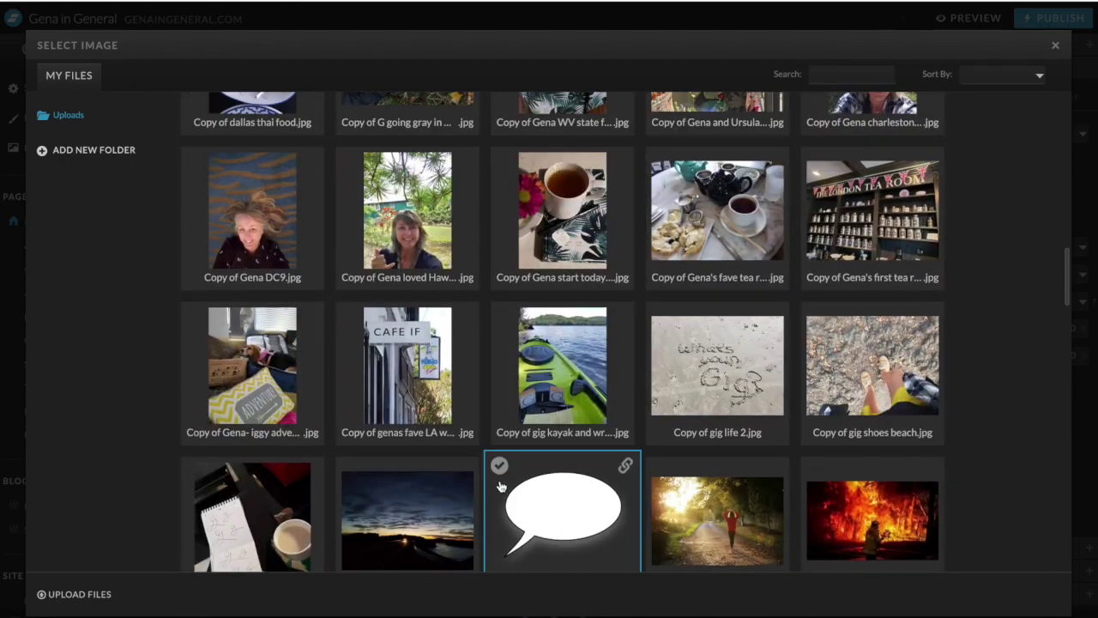
scroll(502, 487, "up", 4)
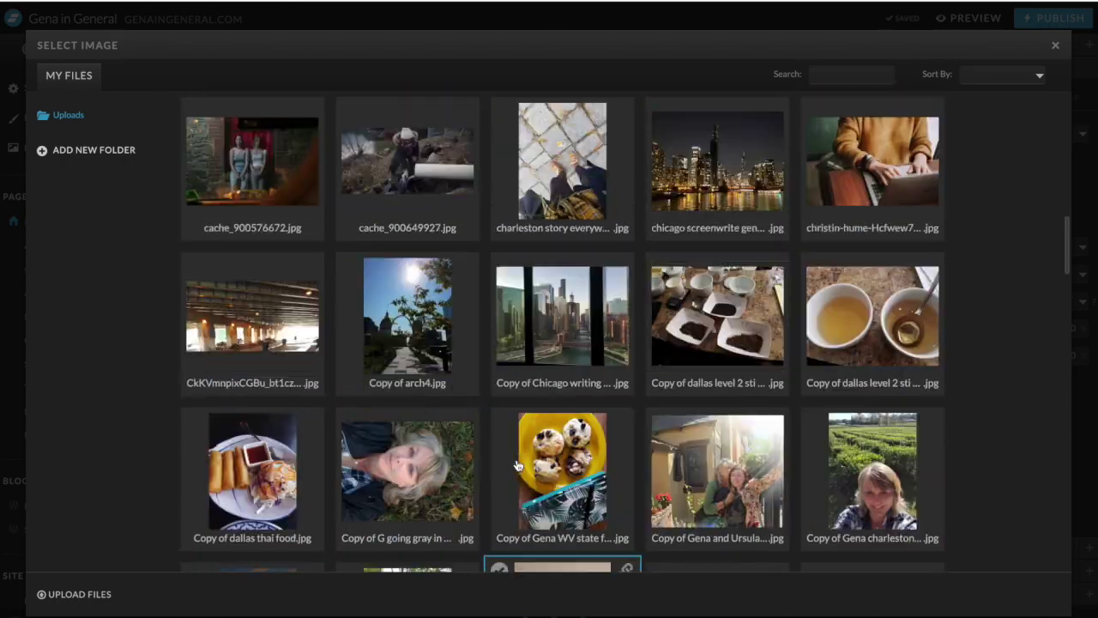
scroll(517, 465, "up", 8)
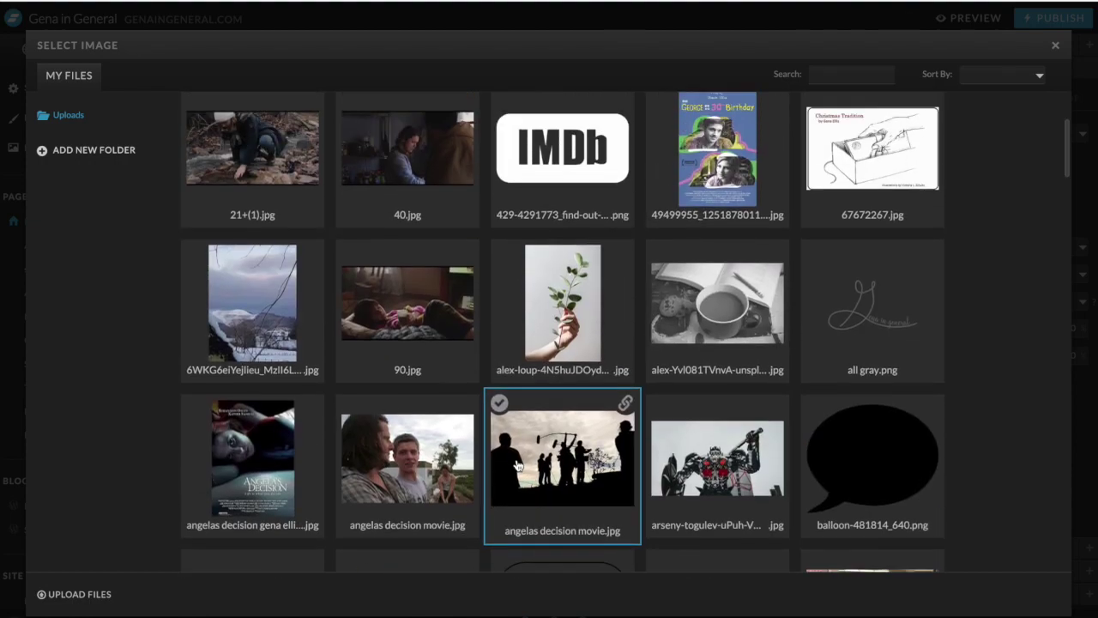
scroll(518, 465, "up", 2)
left_click(529, 314)
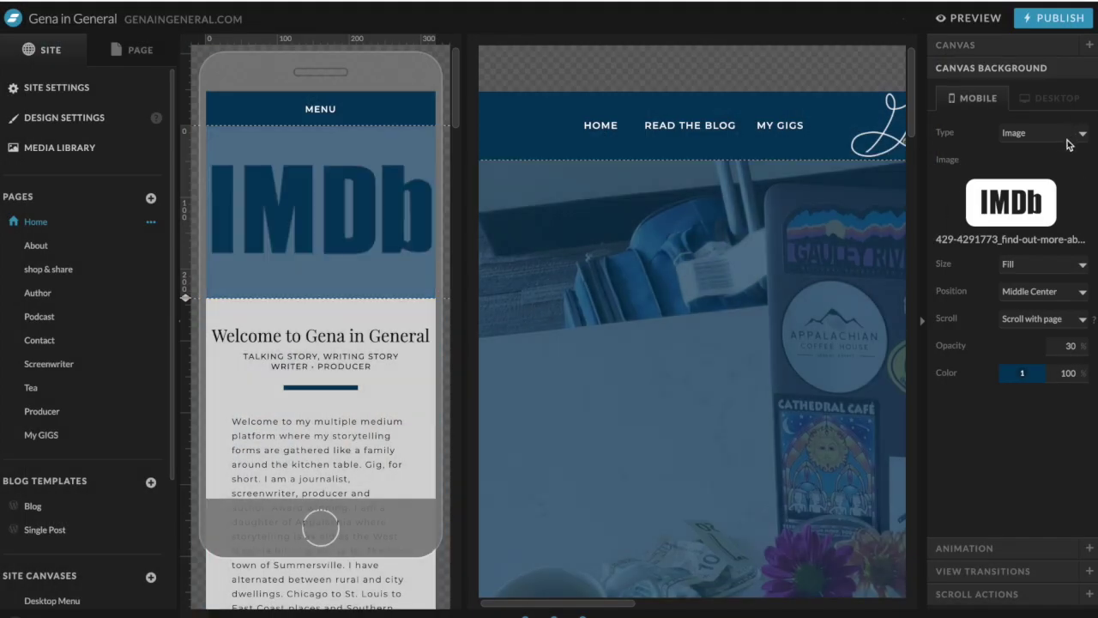
scroll(294, 366, "down", 7)
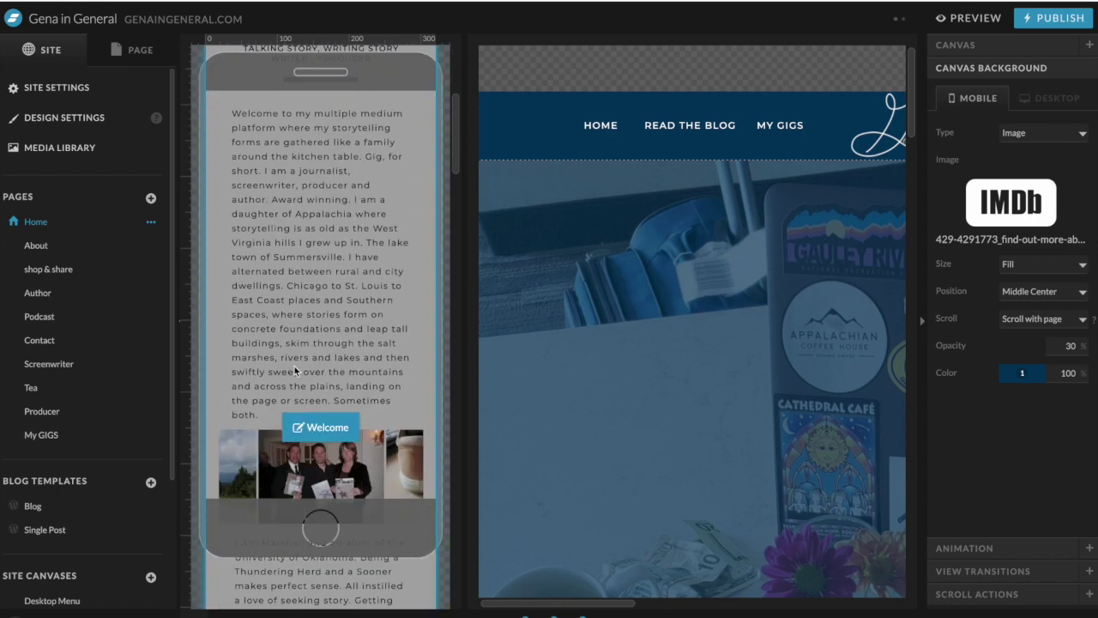
scroll(293, 365, "up", 4)
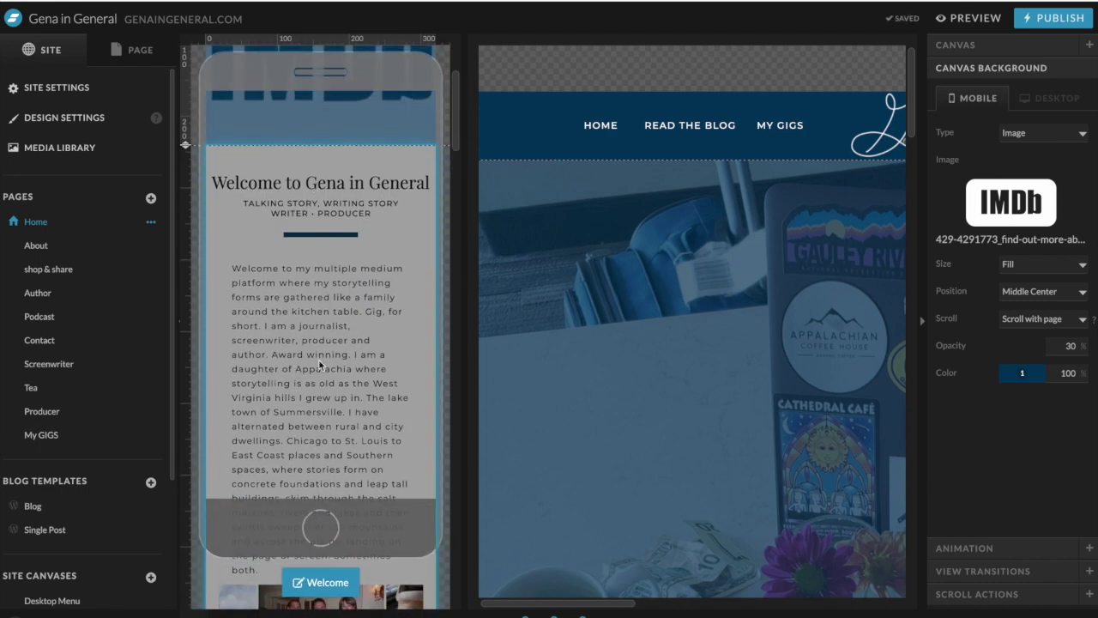
scroll(772, 361, "down", 1)
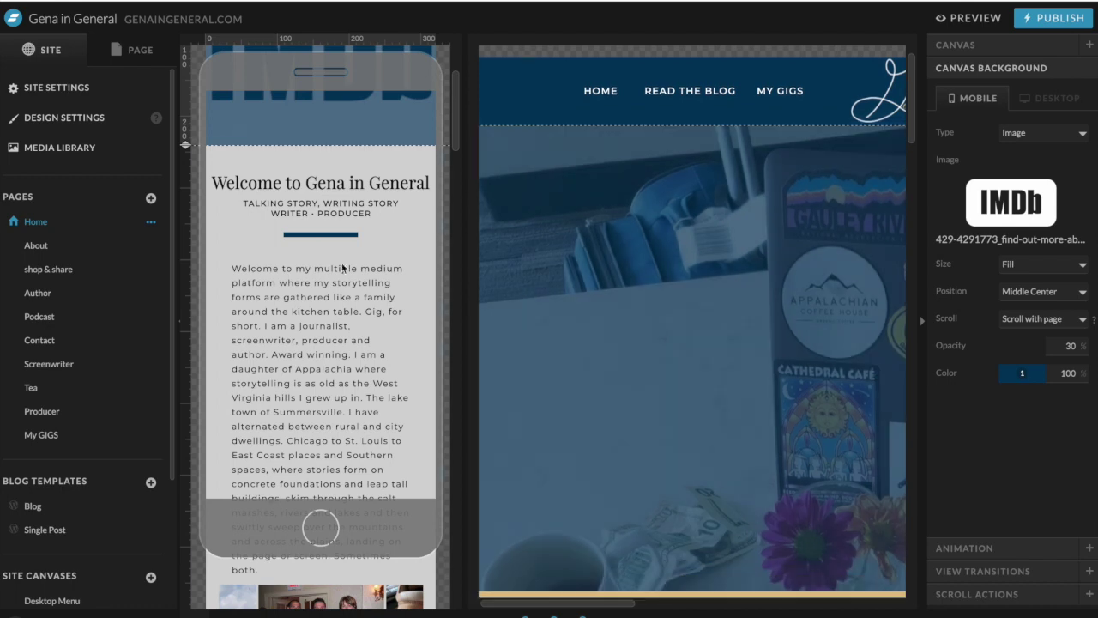
scroll(775, 360, "down", 10)
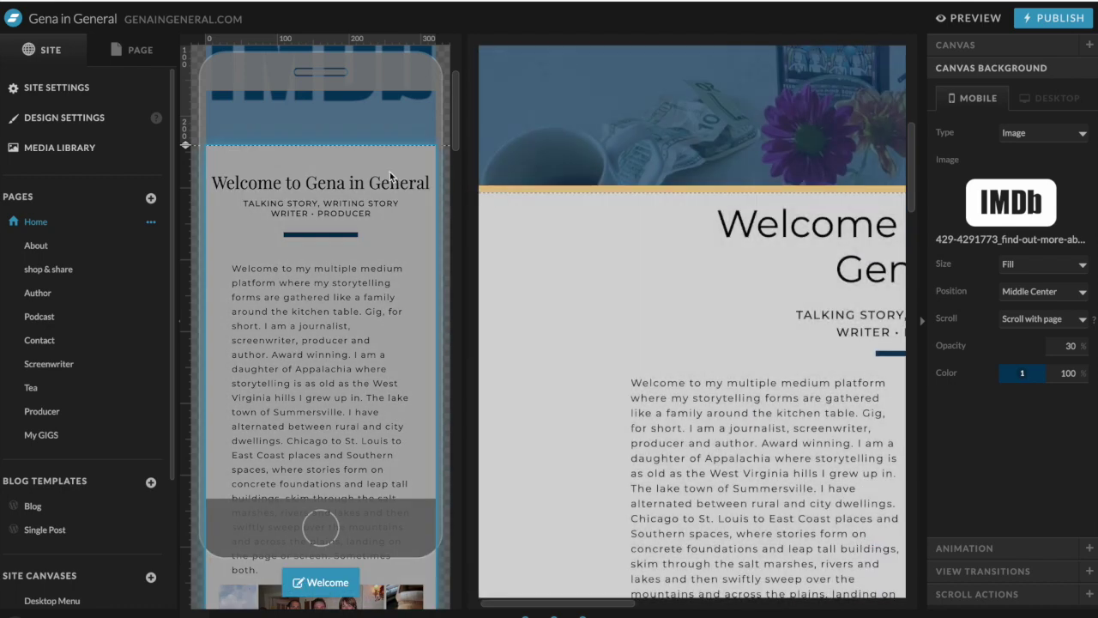
left_click(391, 175)
left_click(344, 184)
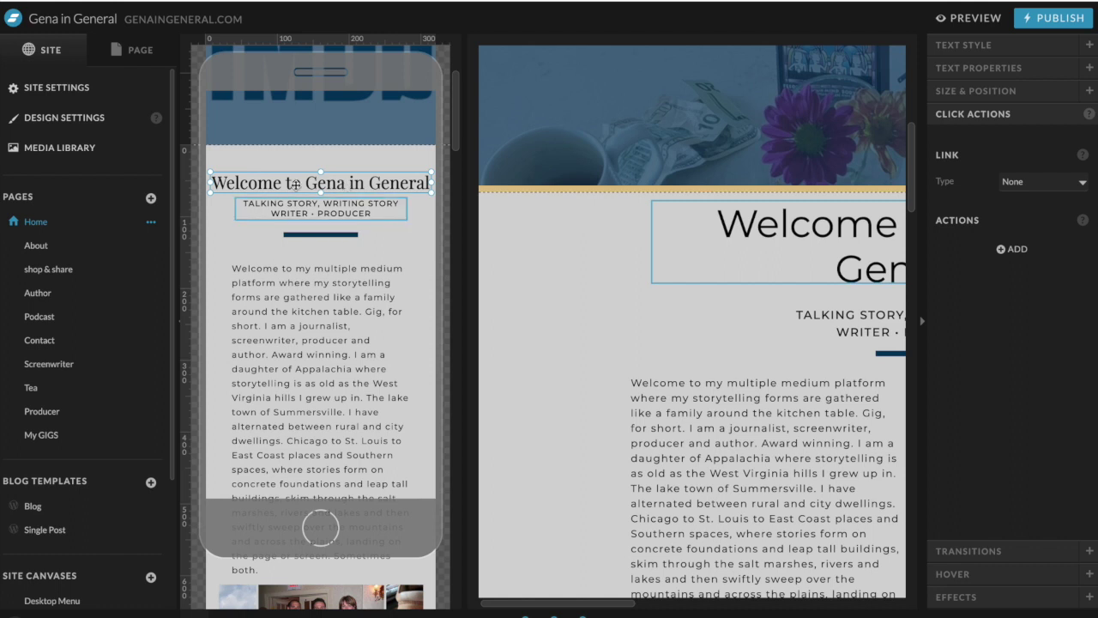
double_click(337, 183)
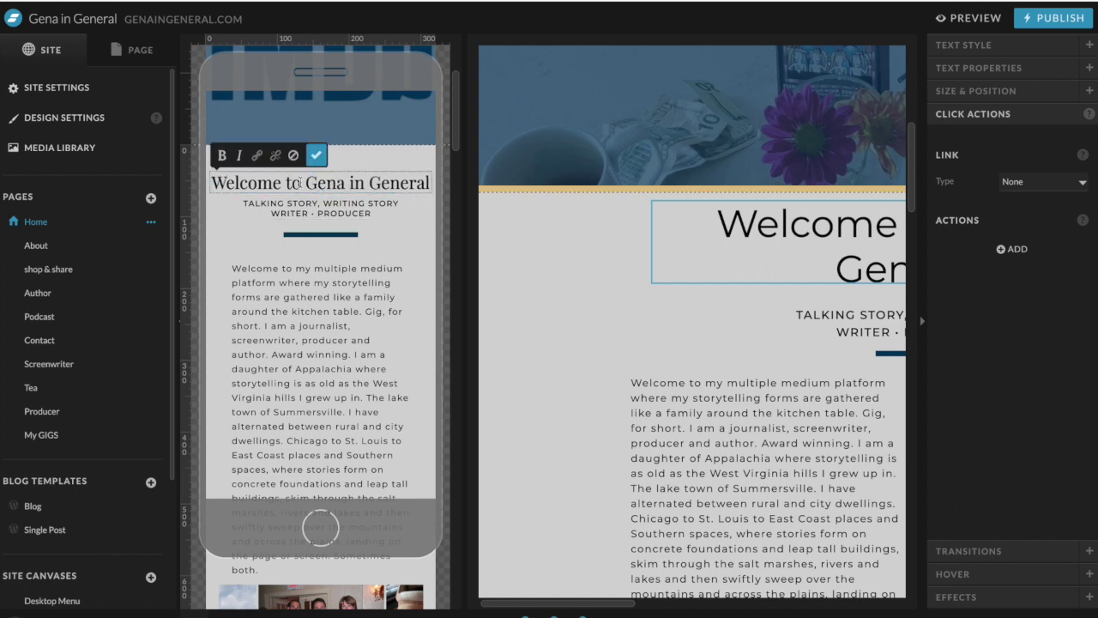
triple_click(309, 182)
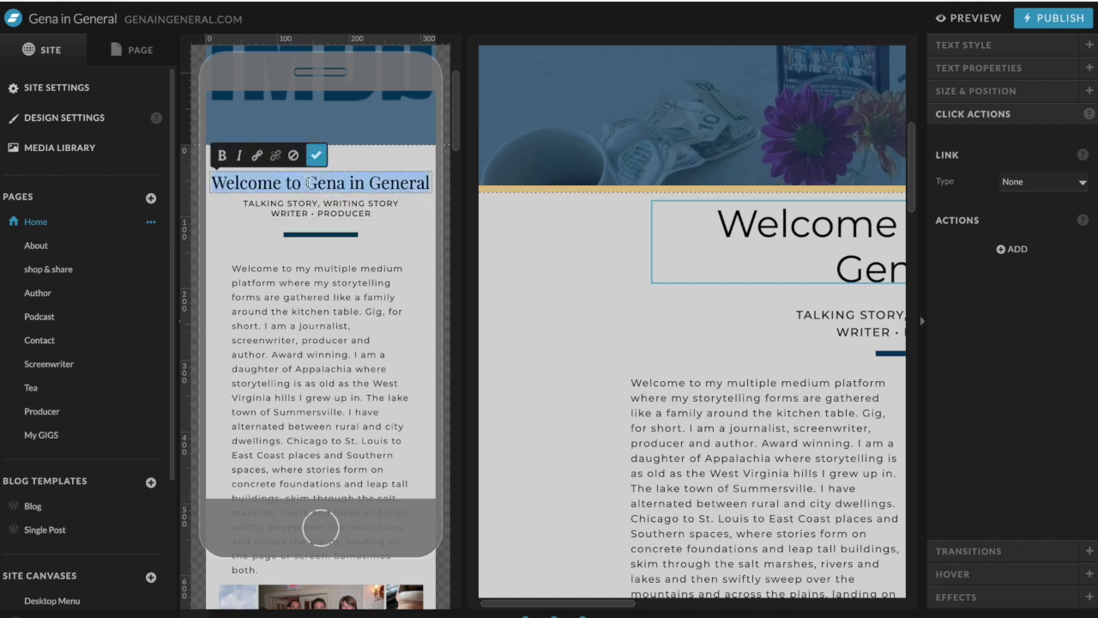
double_click(290, 376)
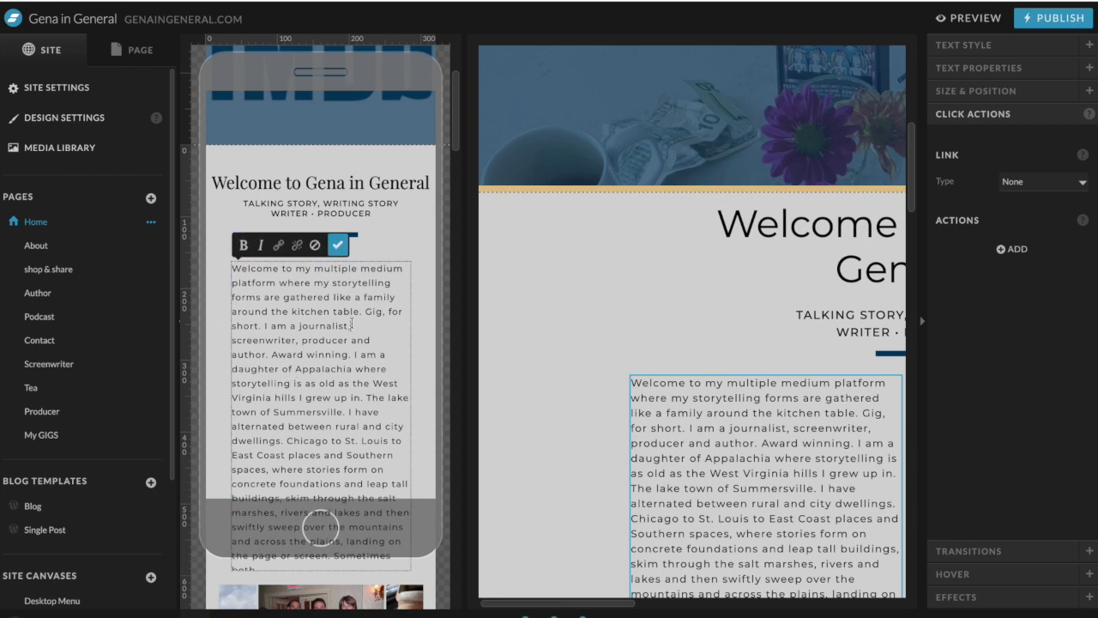
left_click_drag(334, 306, 262, 298)
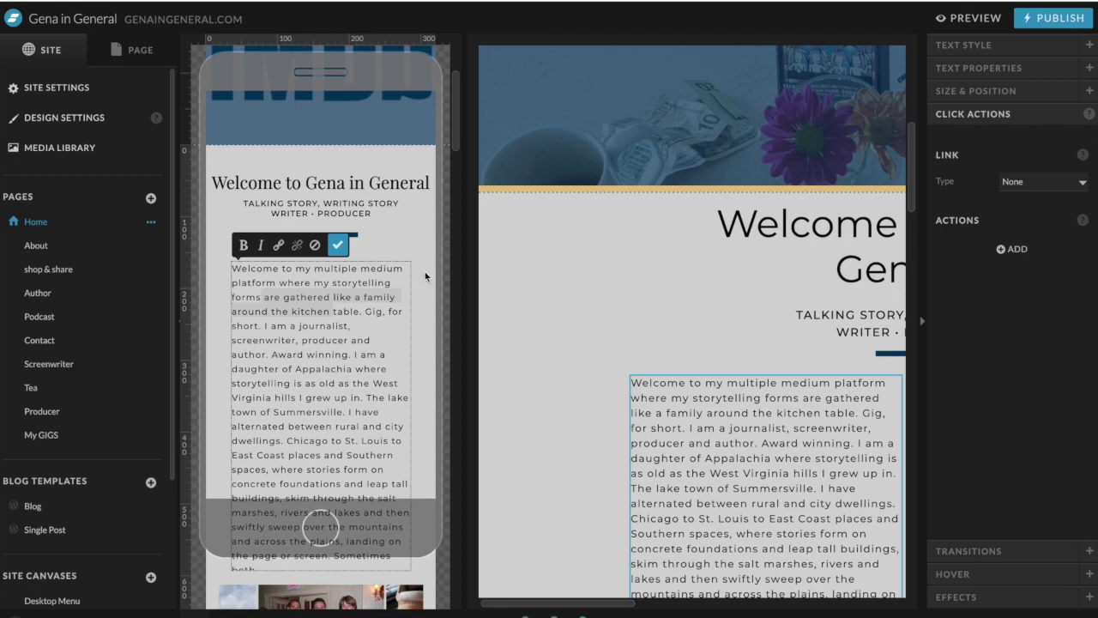
left_click(338, 245)
scroll(373, 332, "down", 5)
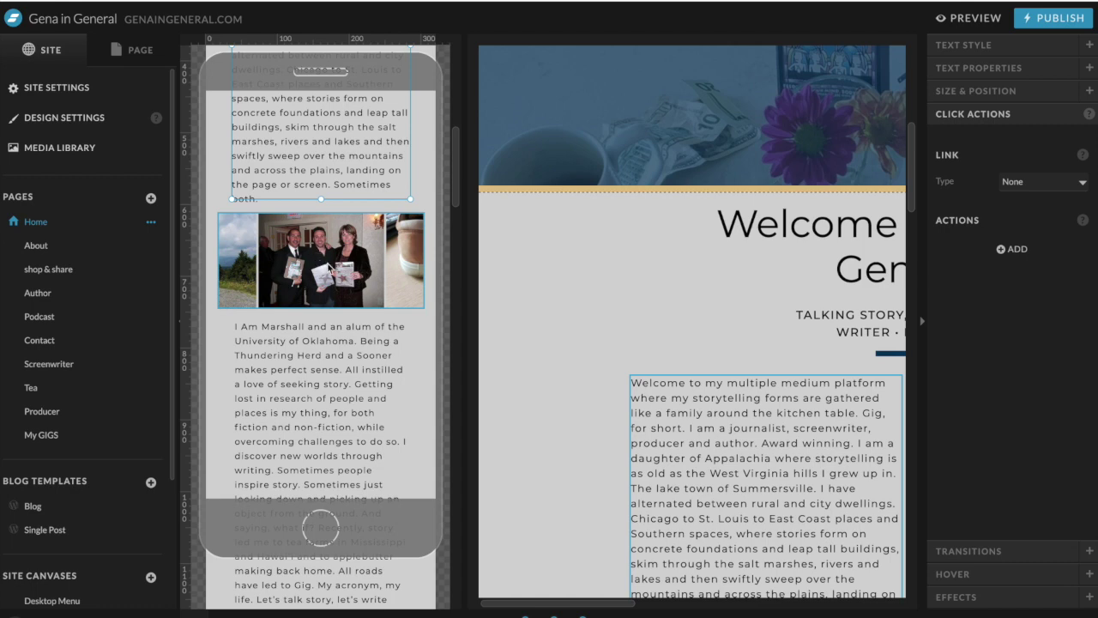
left_click(371, 244)
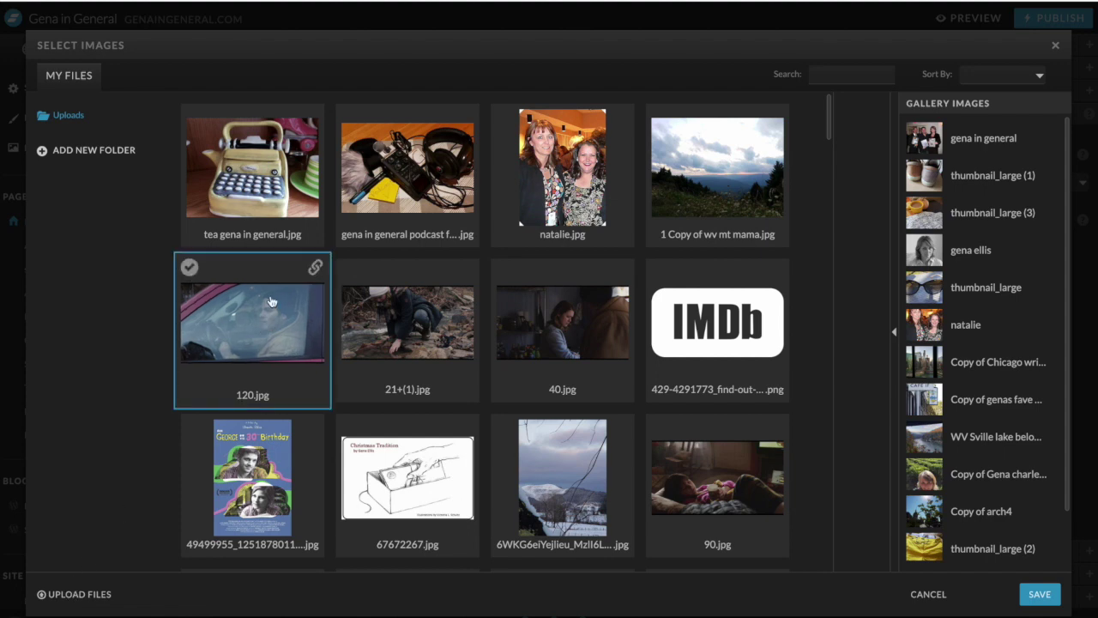
left_click(253, 167)
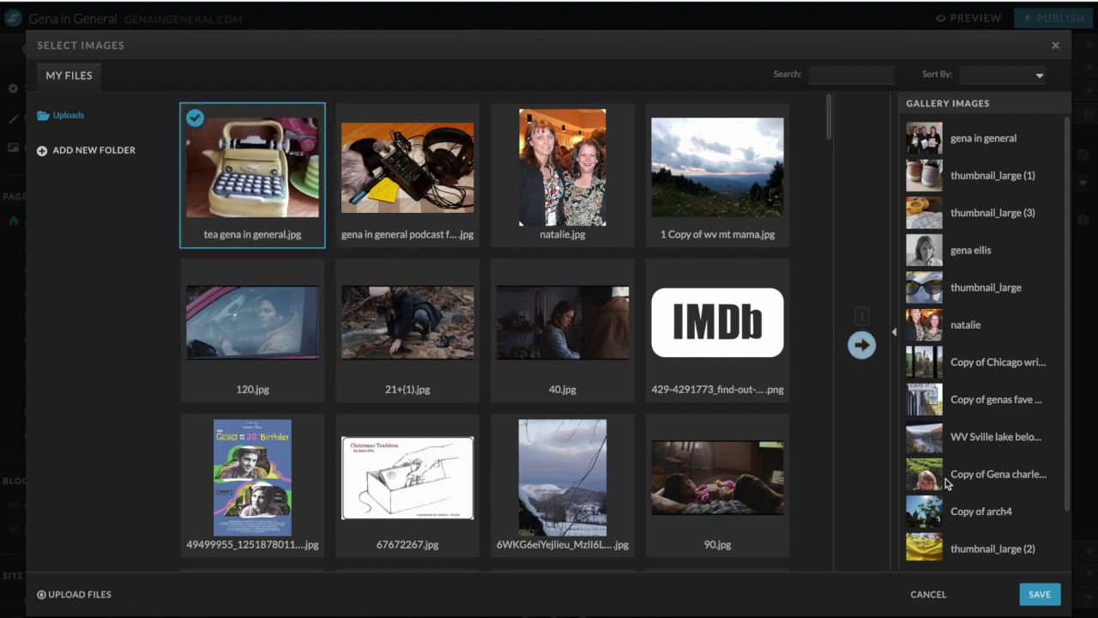
scroll(953, 485, "down", 1)
mouse_move(959, 495)
left_mouse_down()
mouse_move(946, 320)
mouse_move(946, 458)
mouse_move(961, 493)
left_mouse_up()
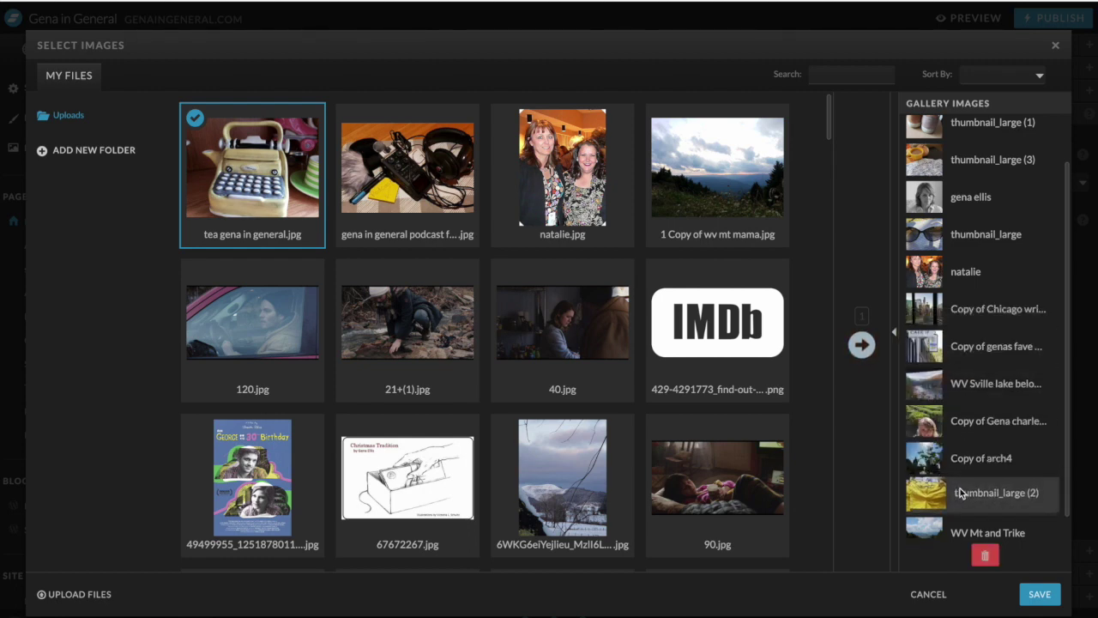
left_click(932, 595)
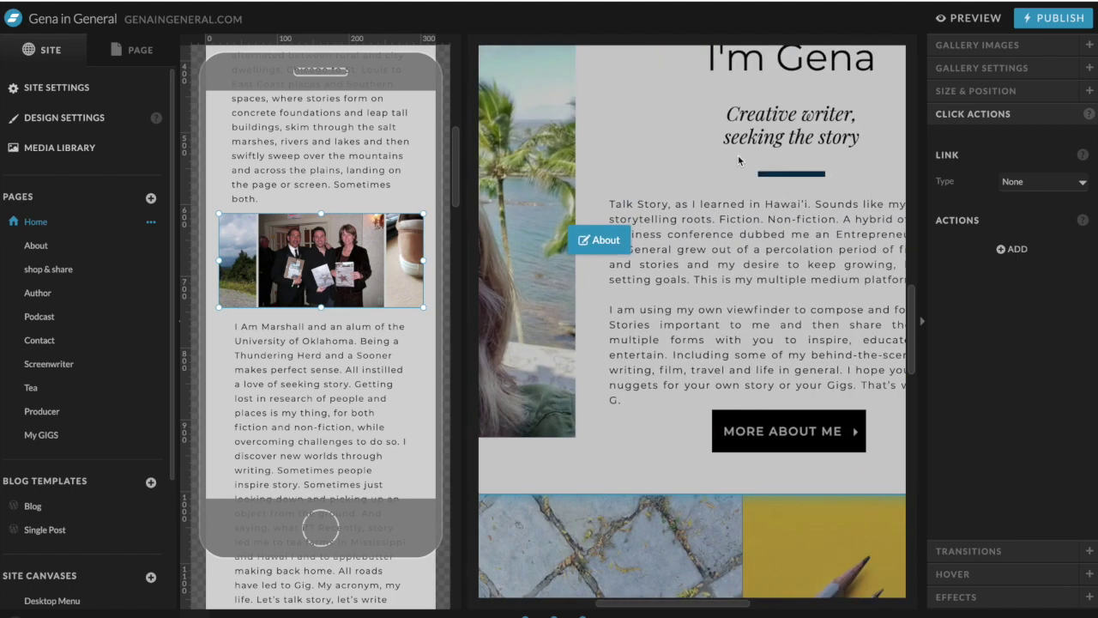
left_click(797, 434)
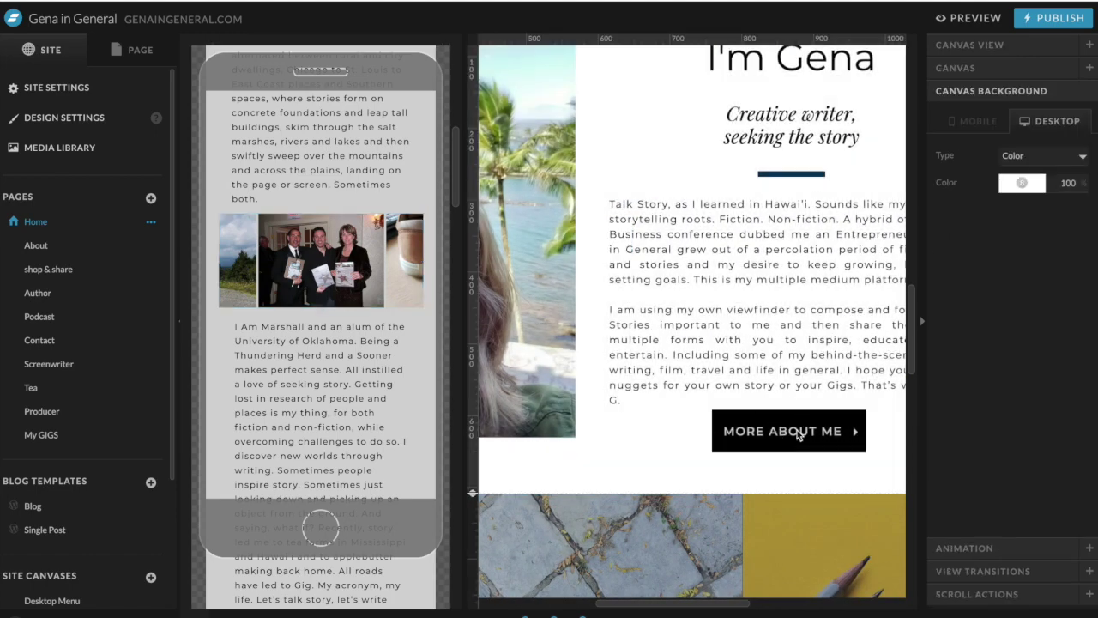
left_click(797, 432)
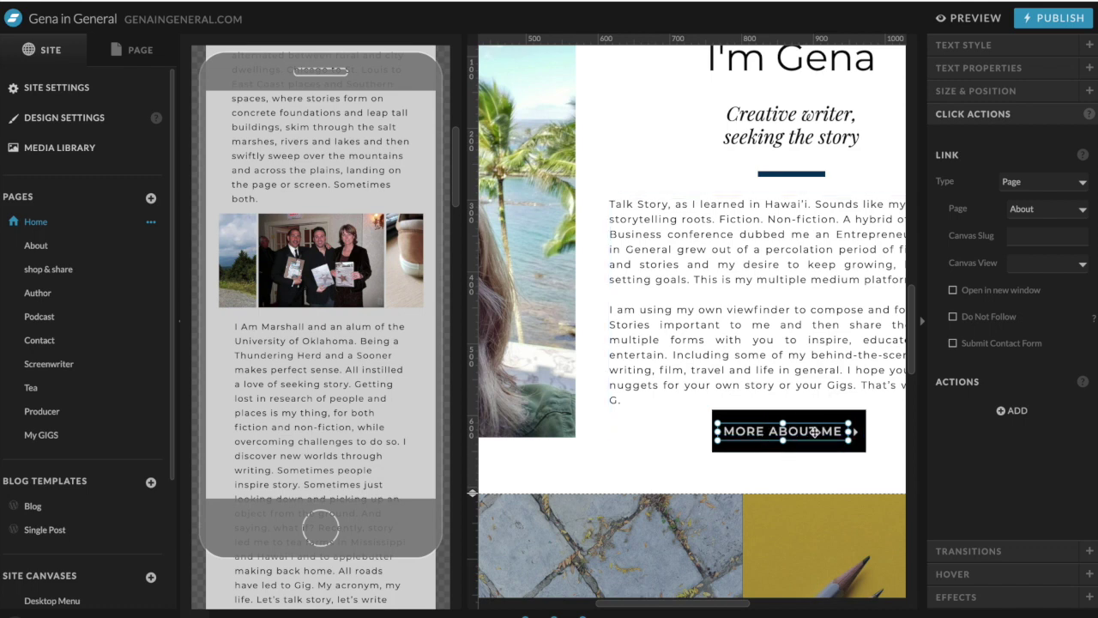
double_click(783, 434)
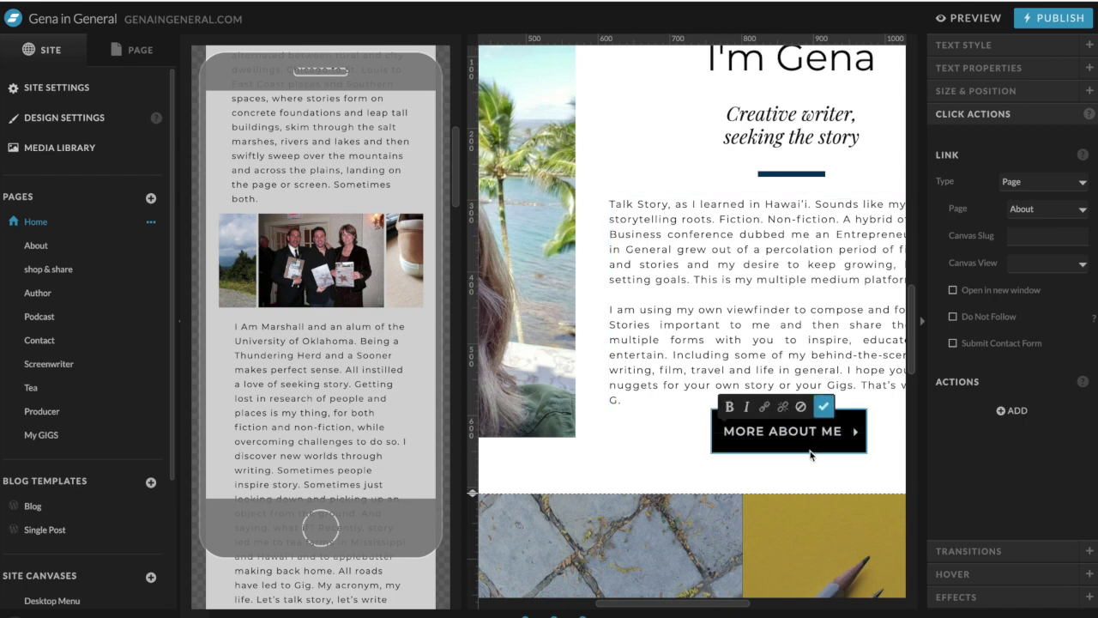
left_click(810, 450)
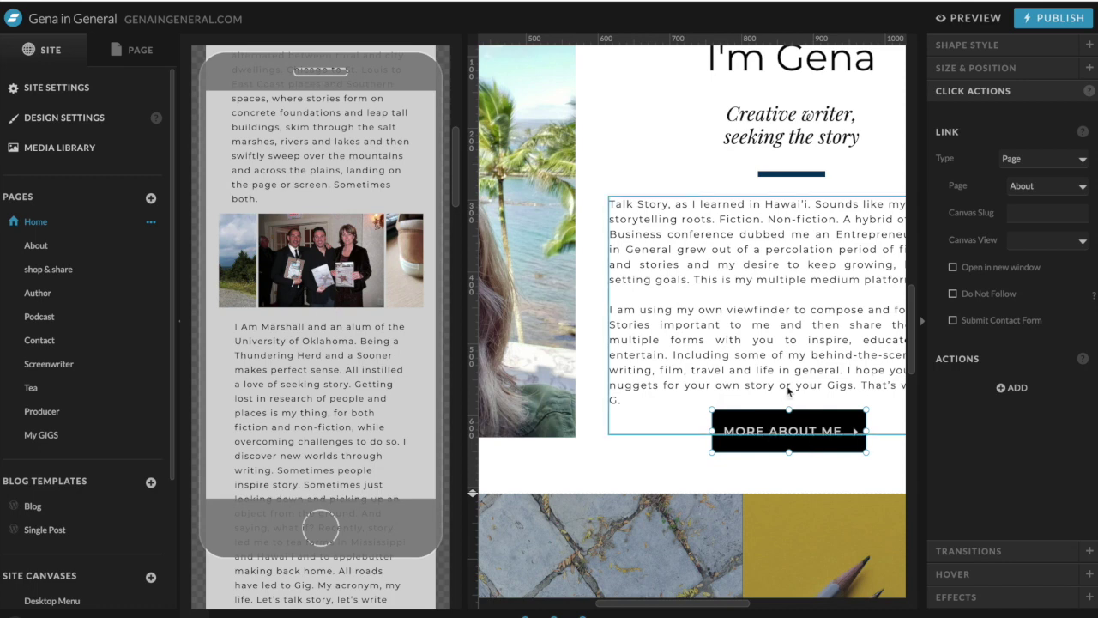
left_click(991, 53)
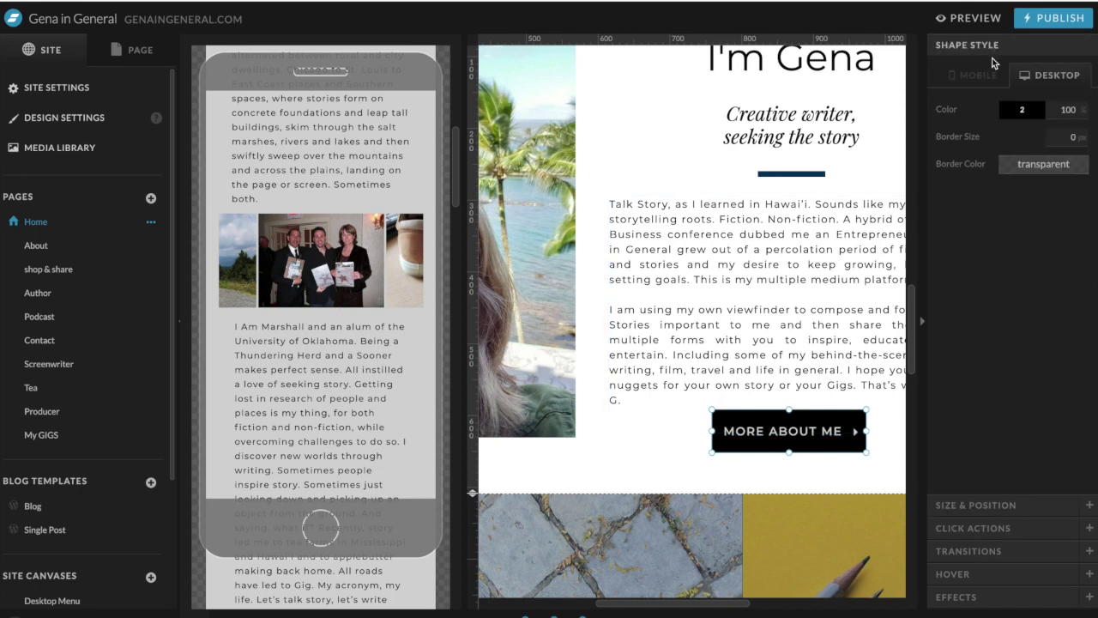
left_click(974, 505)
left_click(976, 529)
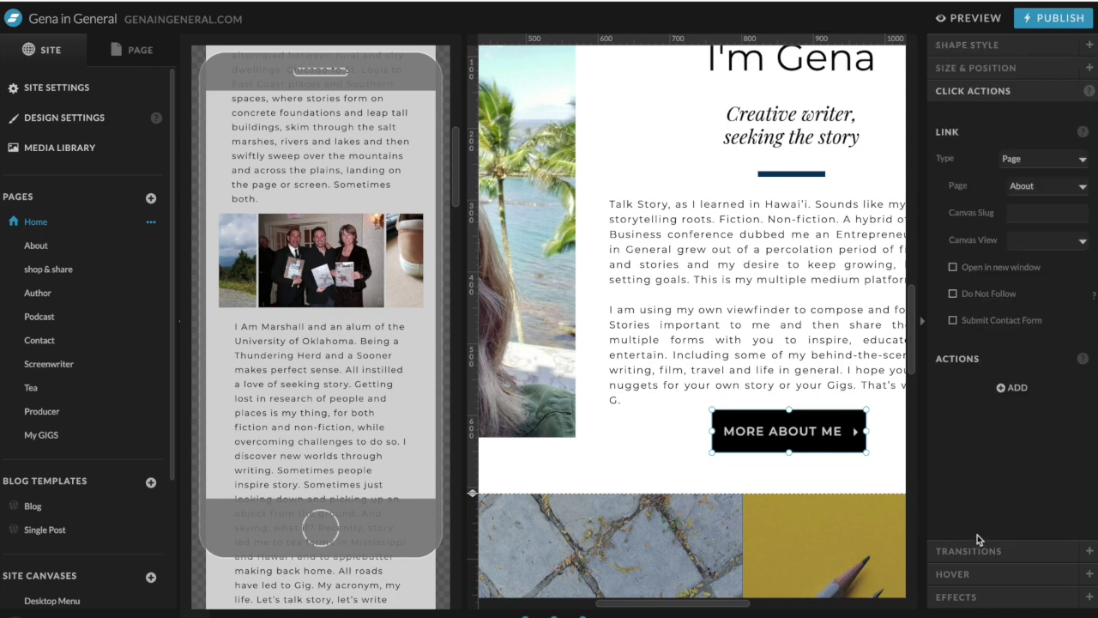
left_click(1043, 161)
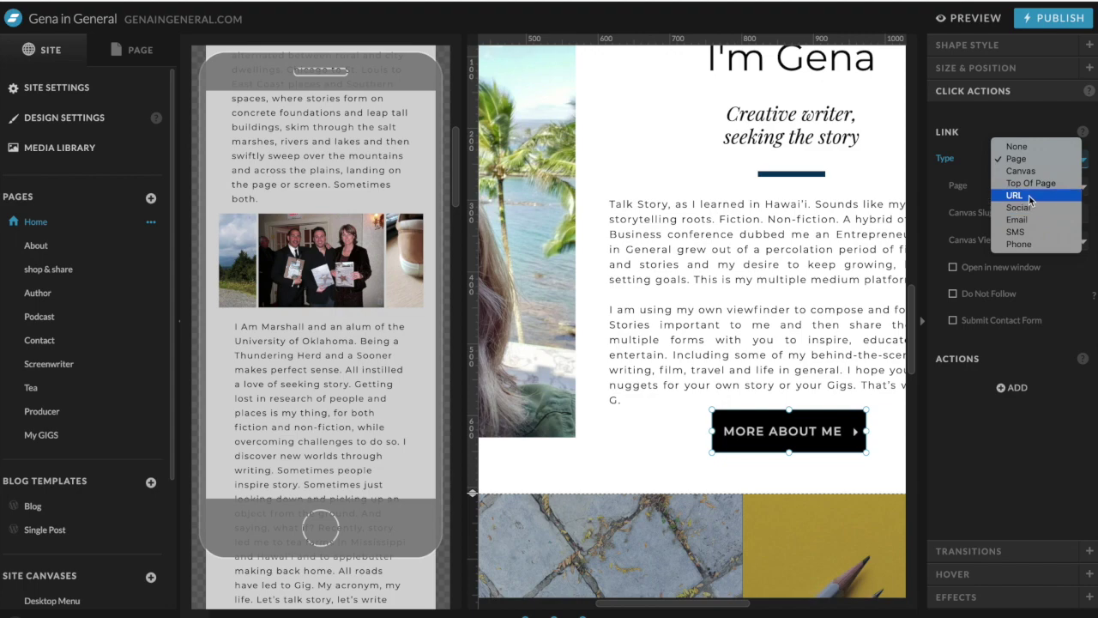
left_click(1012, 160)
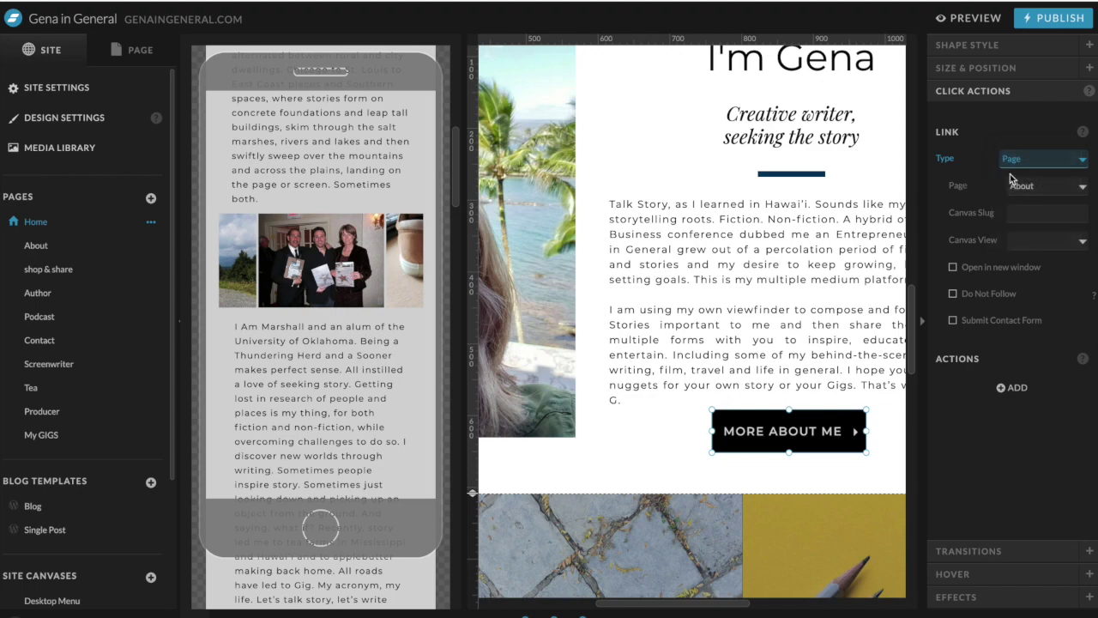
scroll(694, 351, "down", 5)
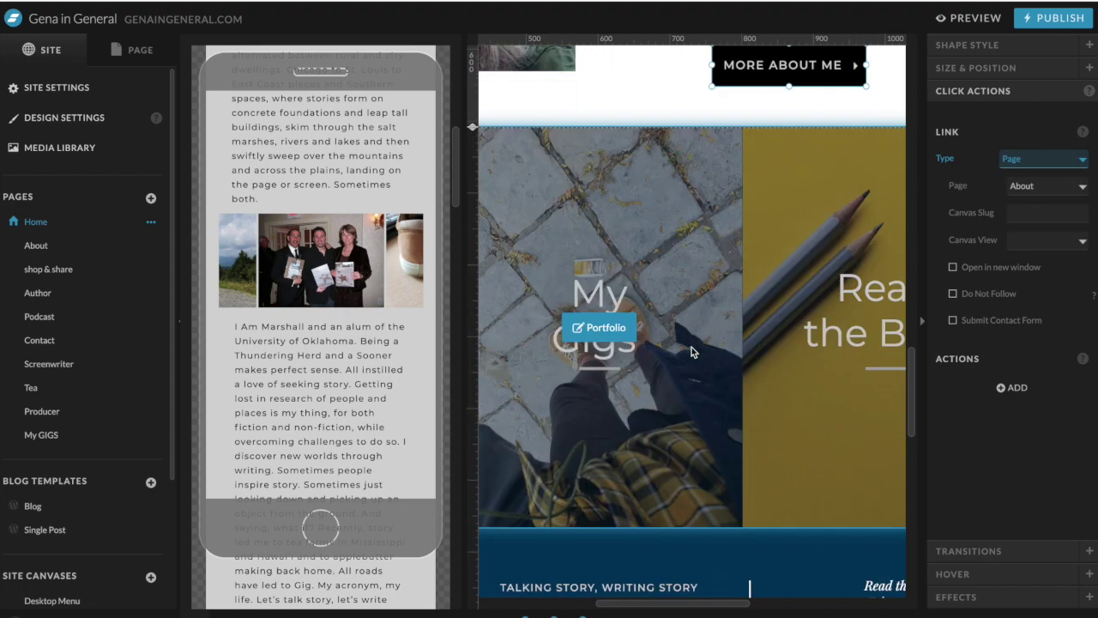
scroll(692, 348, "up", 2)
scroll(692, 344, "down", 1)
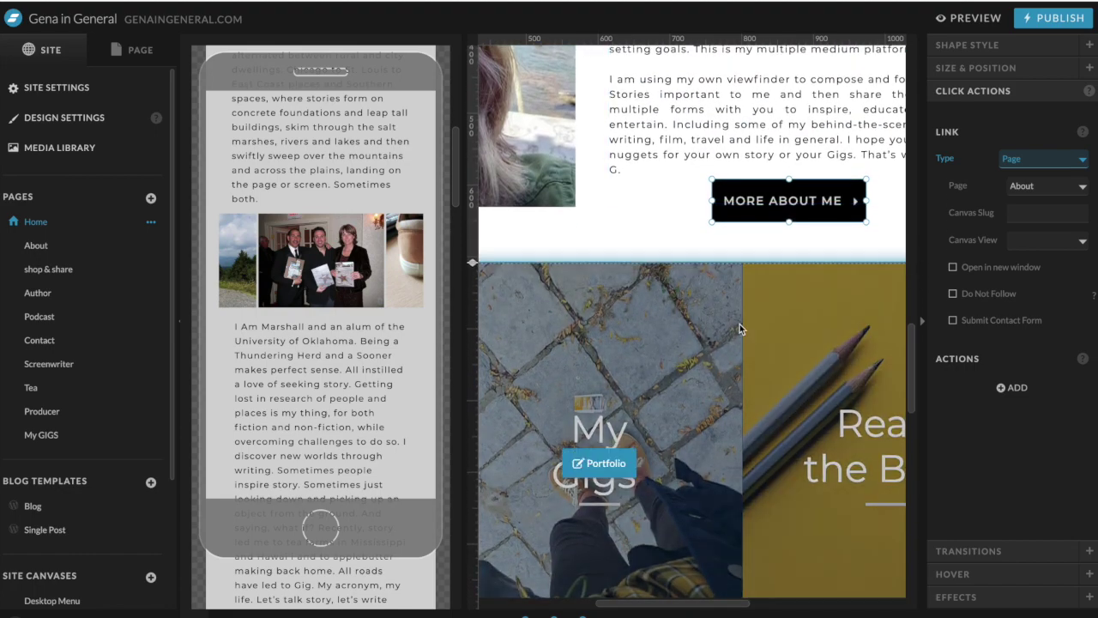
scroll(739, 326, "down", 3)
scroll(739, 324, "right", 3)
scroll(739, 324, "left", 6)
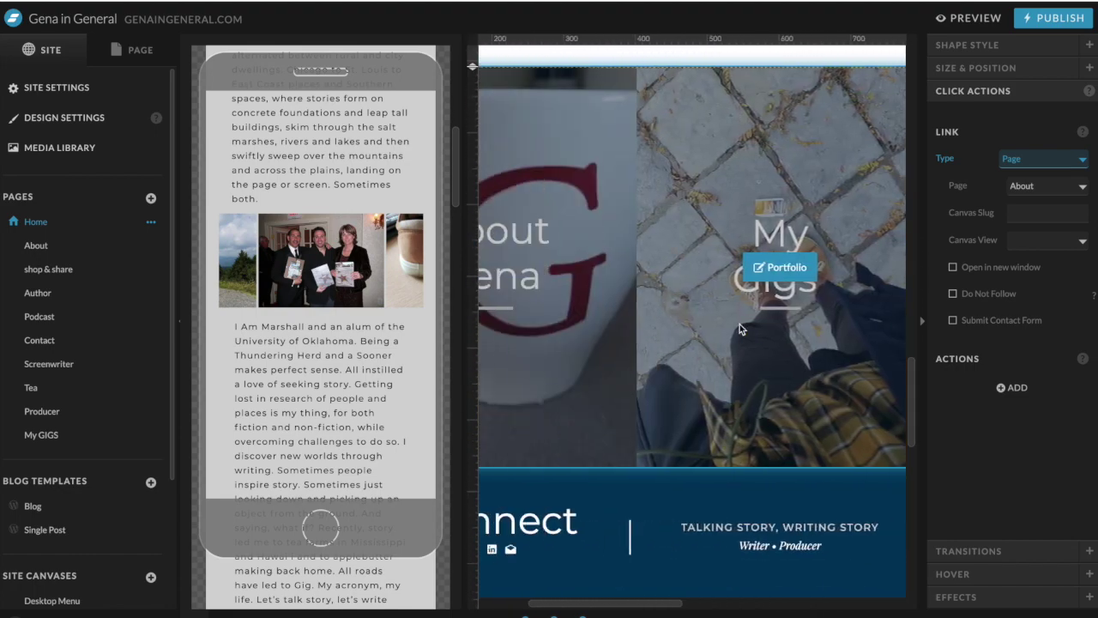
scroll(739, 324, "down", 2)
scroll(739, 324, "down", 10)
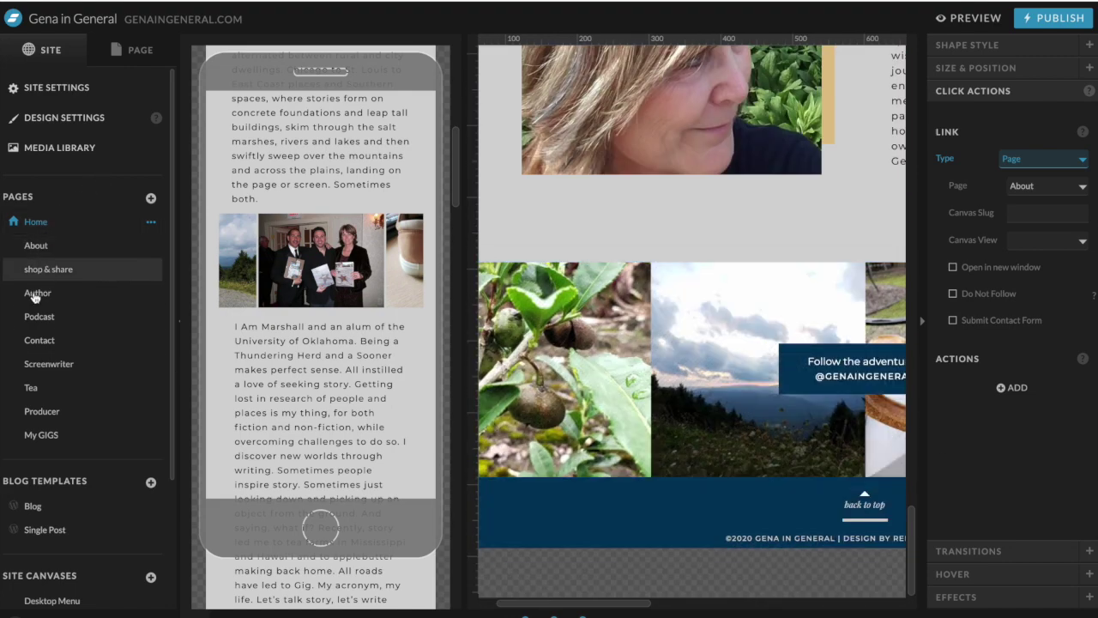
left_click(57, 514)
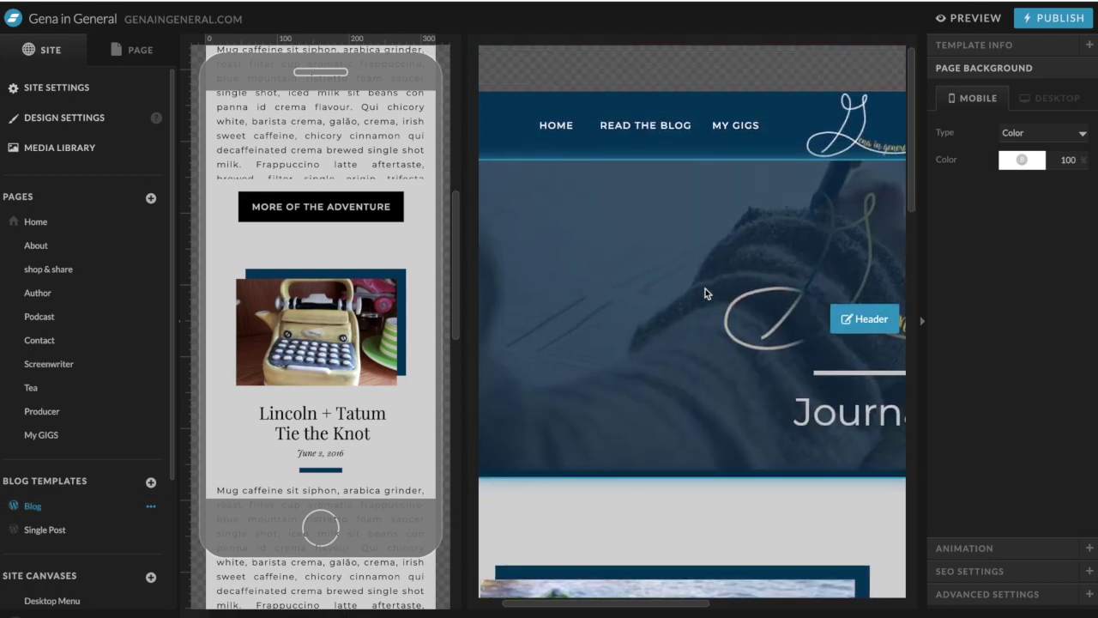
Select the Blog template's mobile header to show its background settings (taylor_ana_final-5.jpg, 30% opacity).
scroll(705, 292, "right", 2)
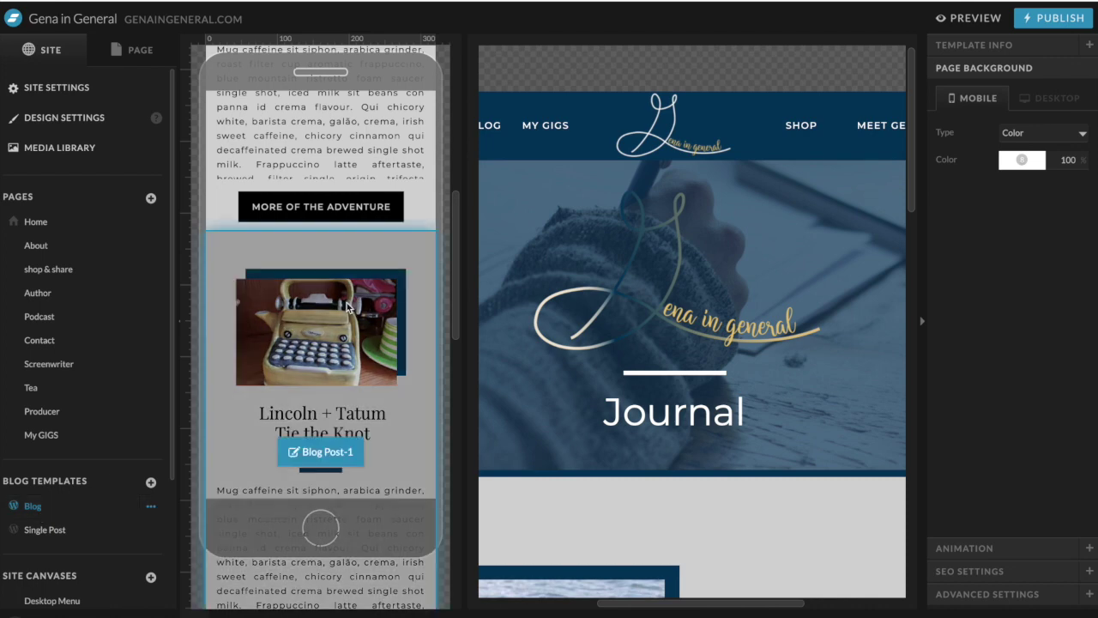
scroll(347, 302, "up", 10)
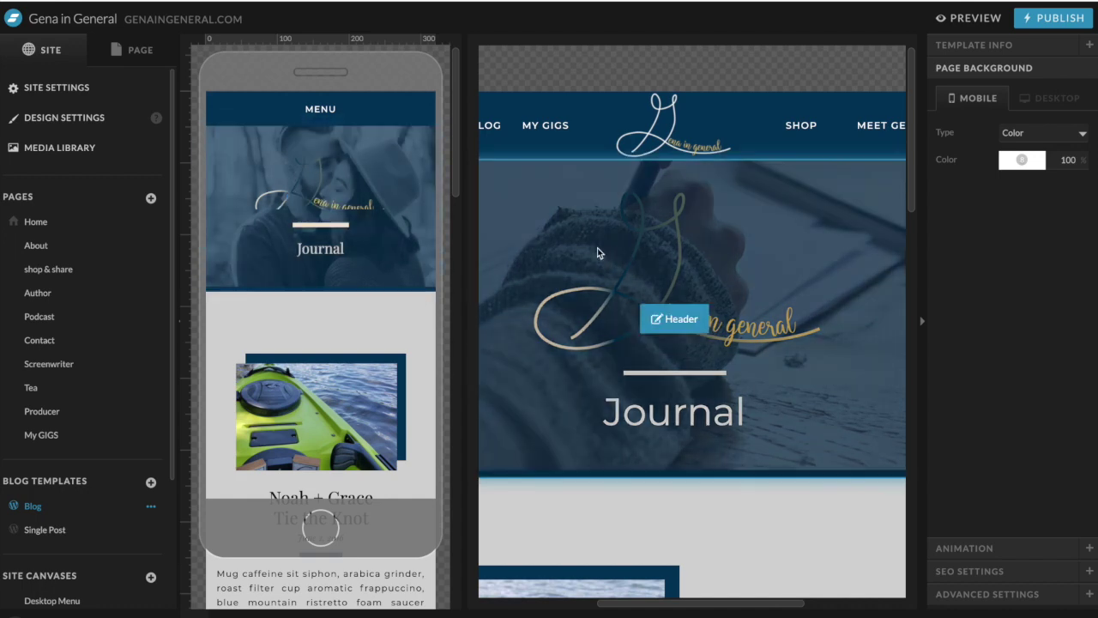
left_click(371, 150)
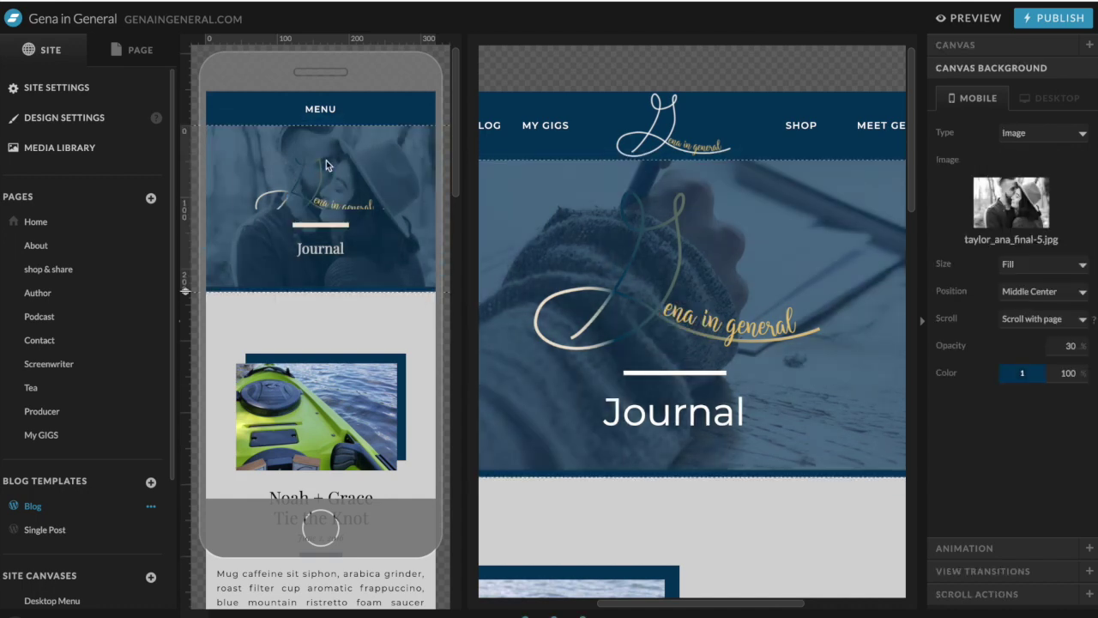
Remove the mobile header's background and apply the WV state fair muffin photo from uploads.
left_click(1082, 188)
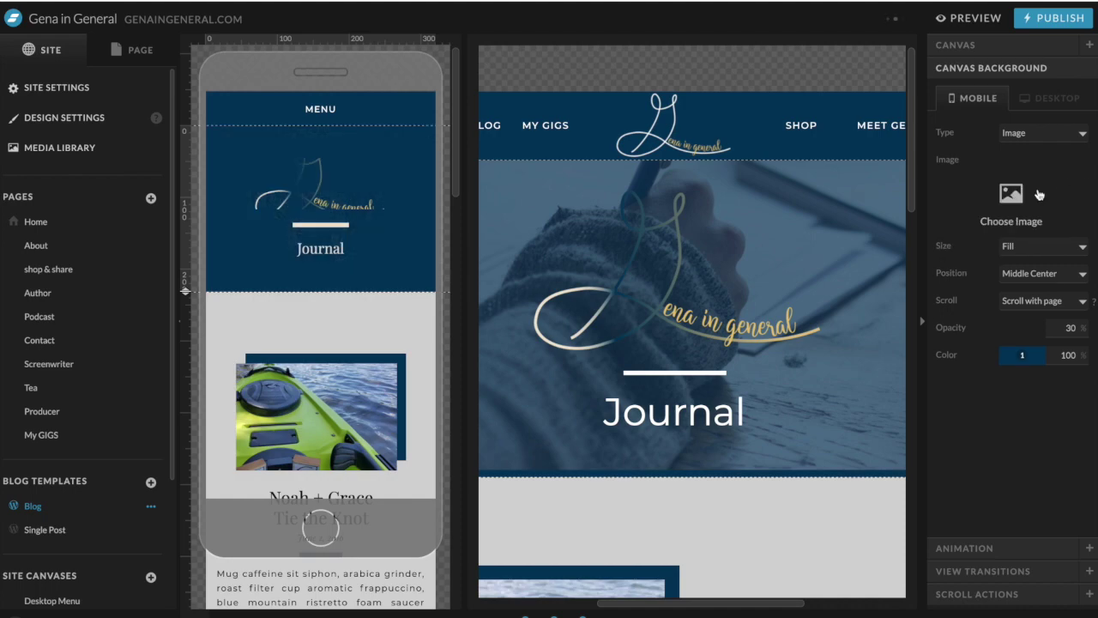
left_click(1012, 195)
scroll(704, 409, "down", 10)
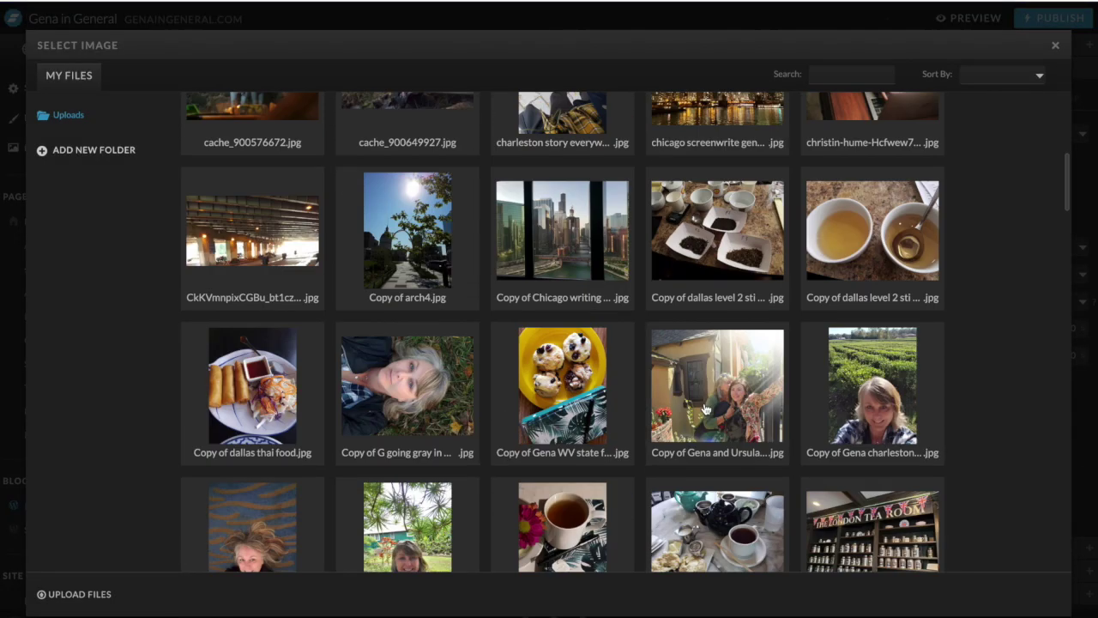
scroll(704, 409, "down", 4)
scroll(705, 403, "up", 5)
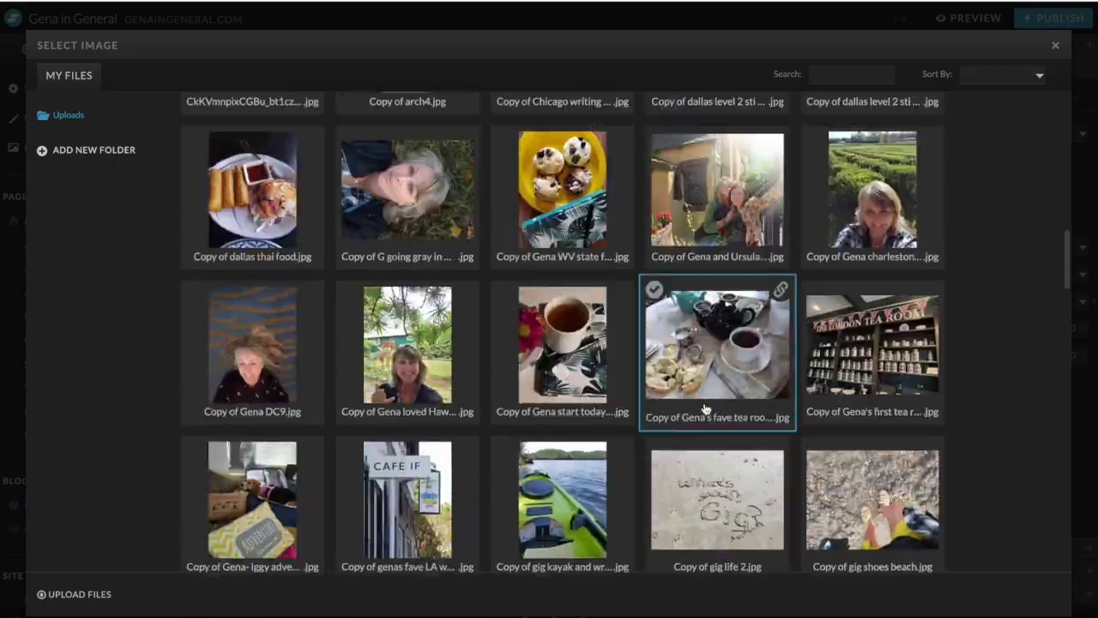
left_click(547, 197)
left_click(546, 197)
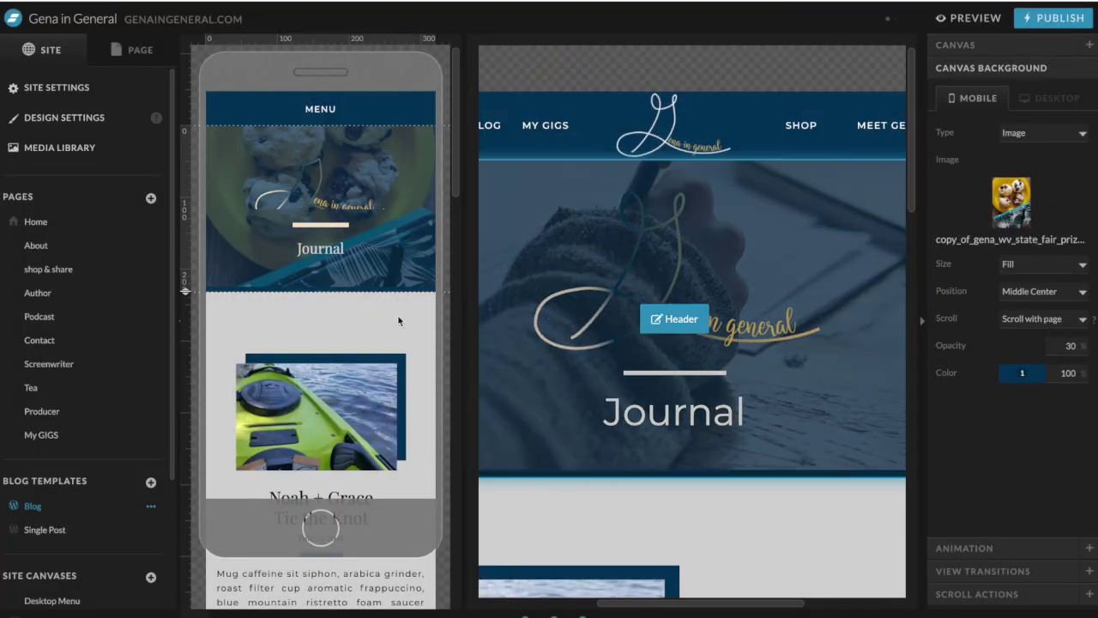
scroll(369, 416, "down", 5)
scroll(369, 415, "down", 3)
scroll(365, 372, "up", 5)
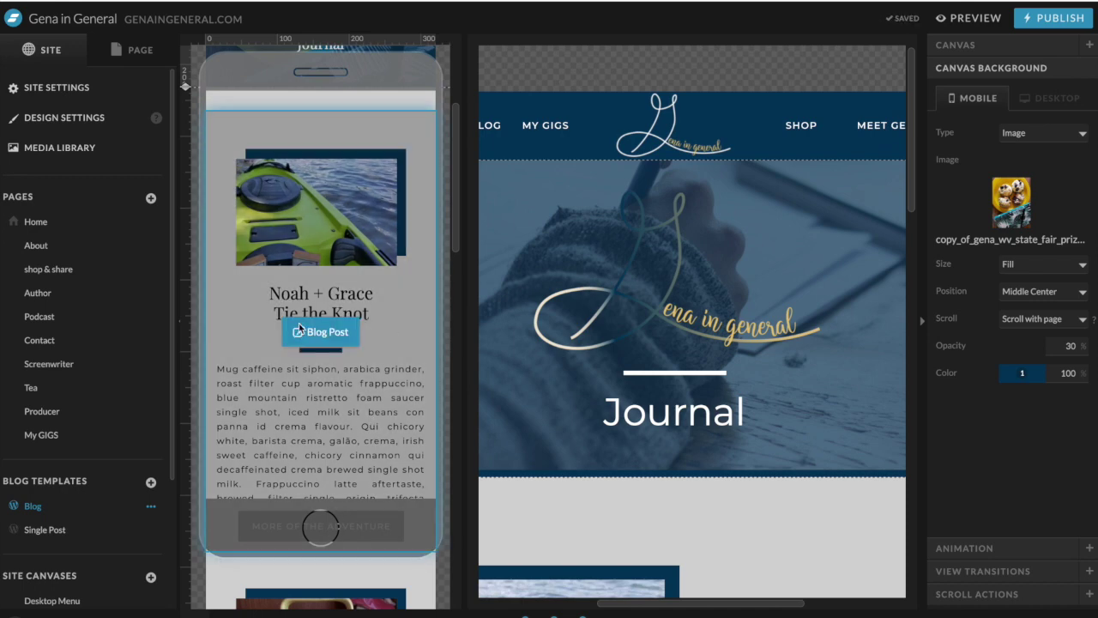
scroll(299, 327, "down", 6)
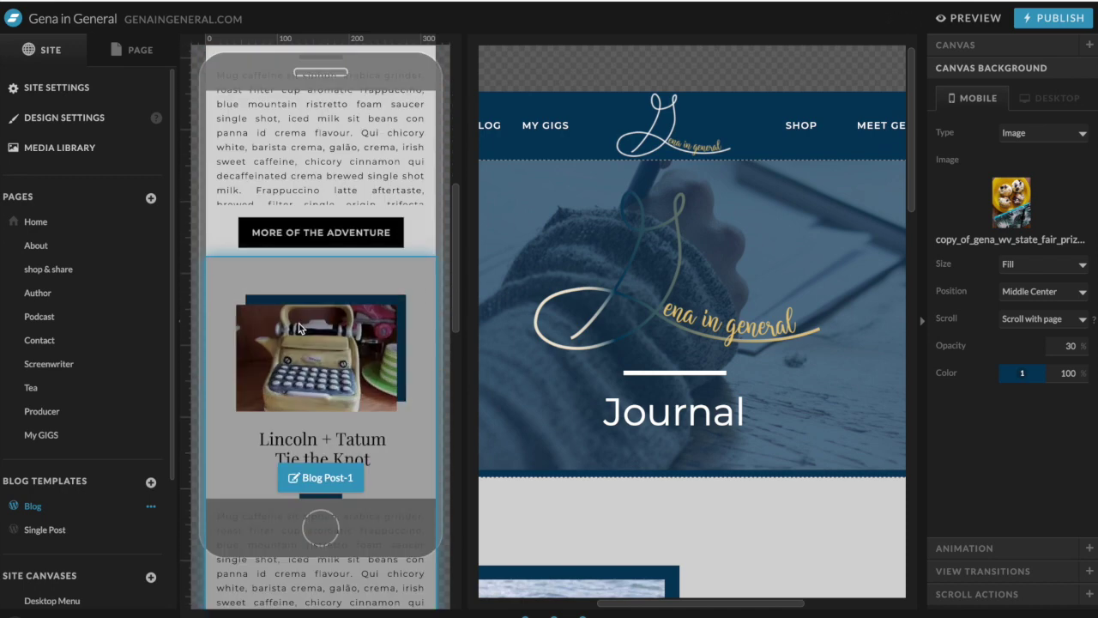
scroll(299, 323, "down", 4)
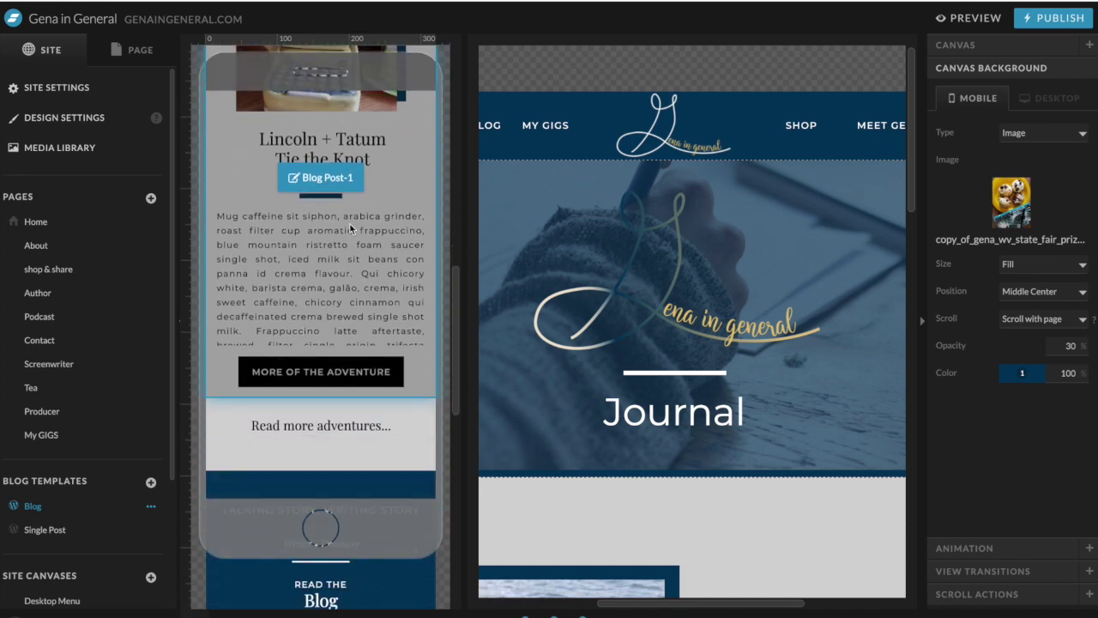
scroll(349, 222, "down", 3)
scroll(349, 223, "down", 3)
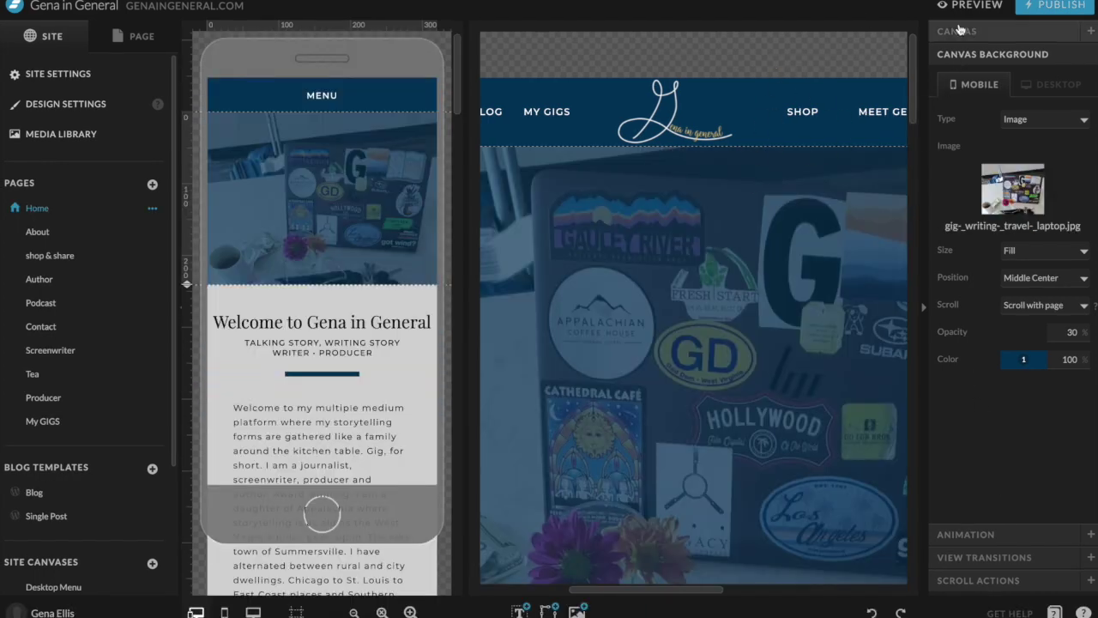
left_click(974, 7)
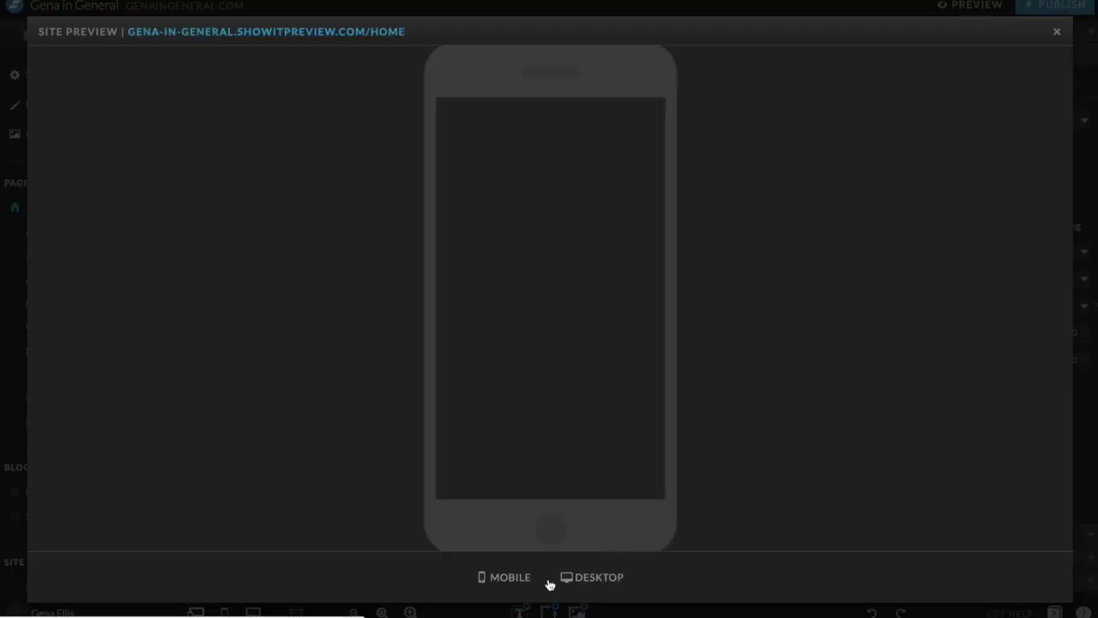
left_click(579, 584)
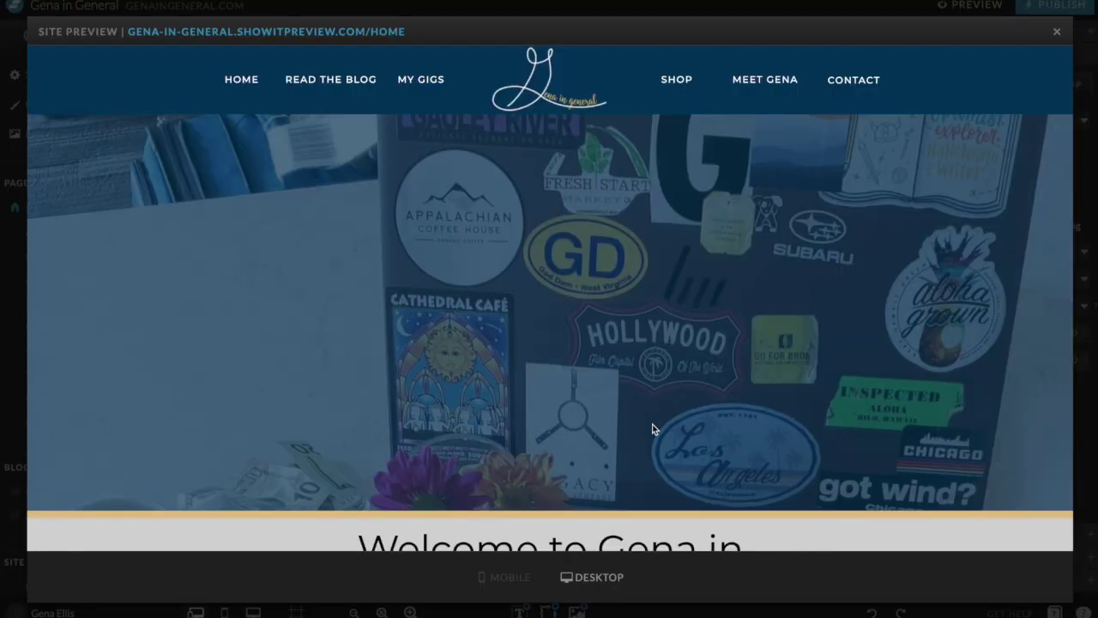
scroll(652, 424, "down", 8)
scroll(652, 424, "down", 10)
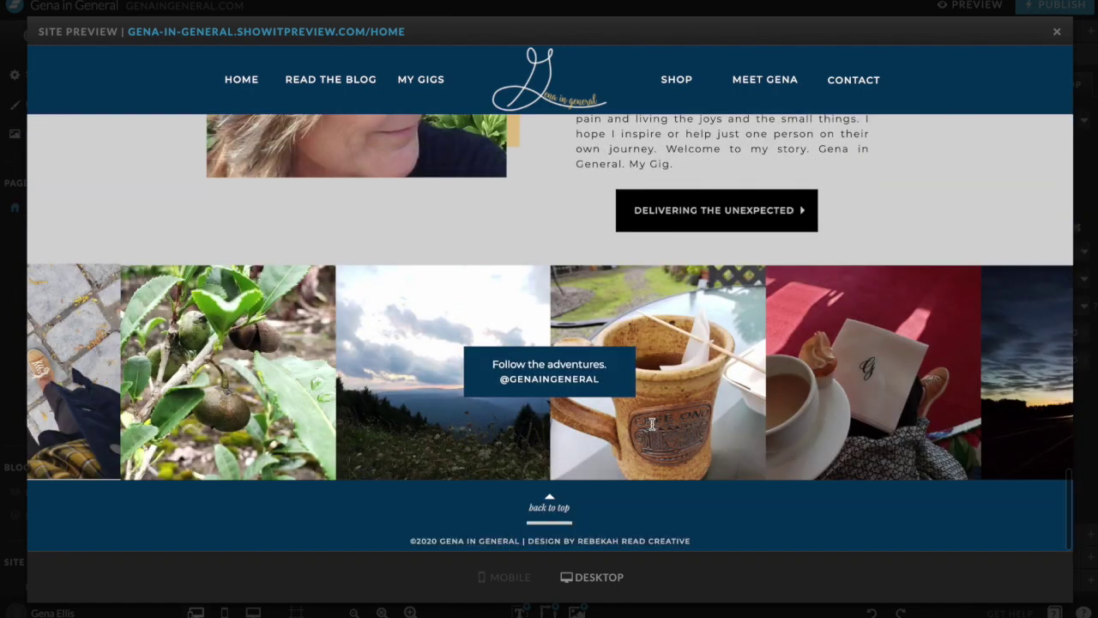
left_click(1057, 32)
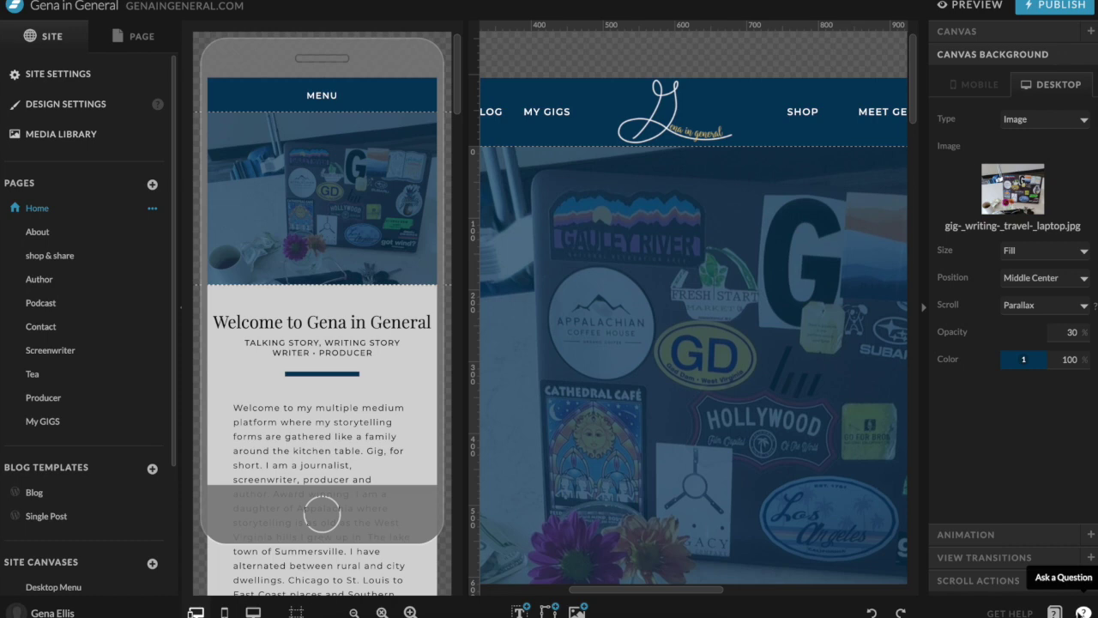
Open the Ask a Question support chat, reopen it, and begin a new conversation.
left_click(1084, 612)
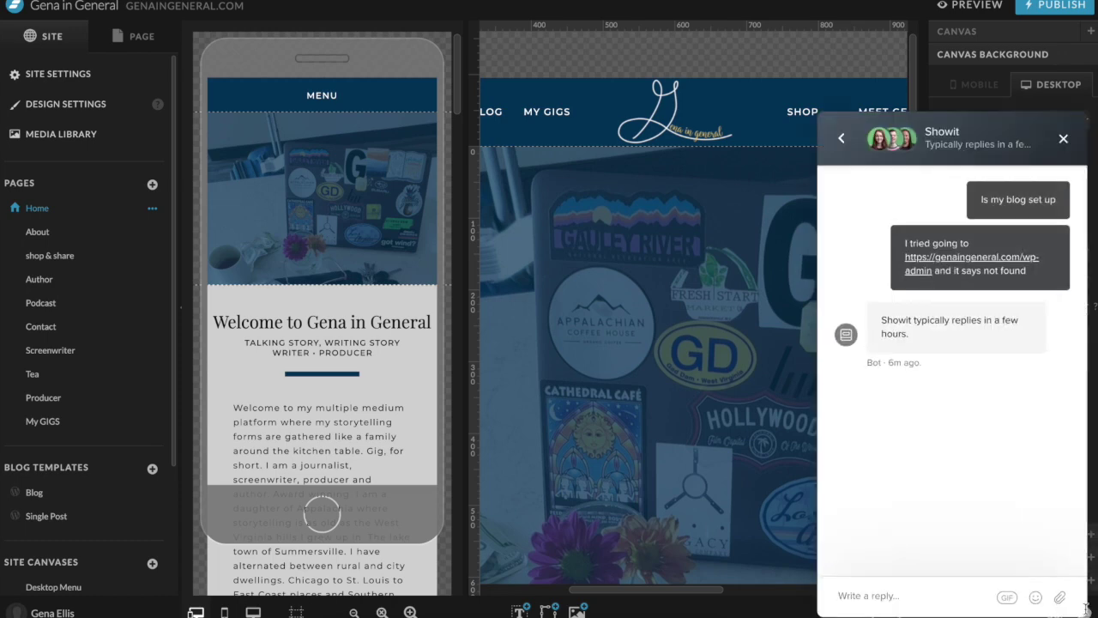
left_click(1063, 138)
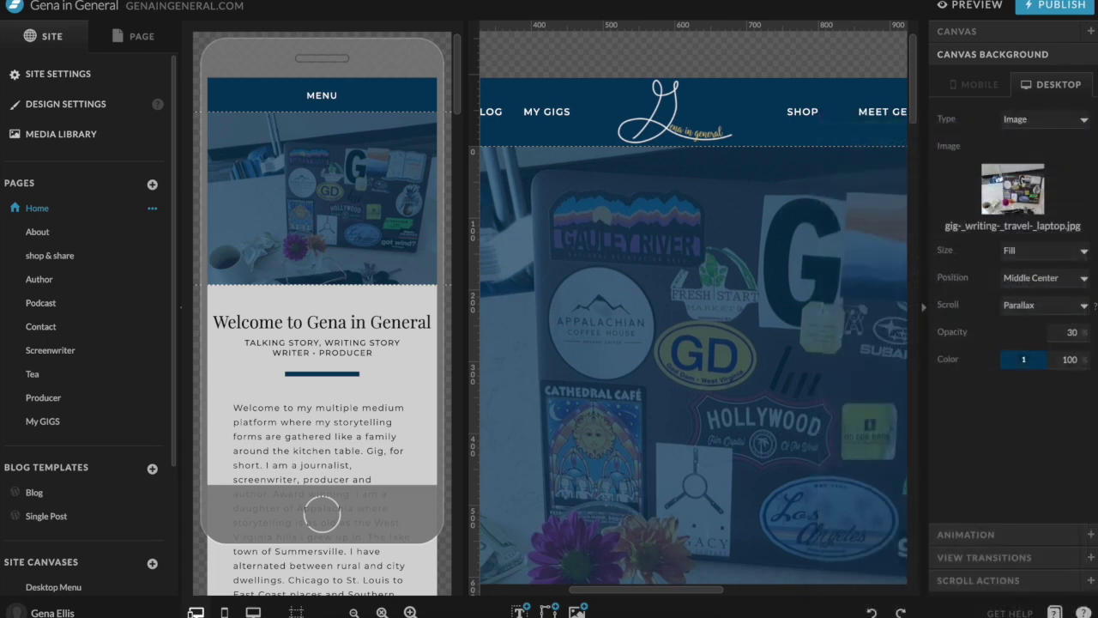
left_click(1083, 612)
left_click(836, 137)
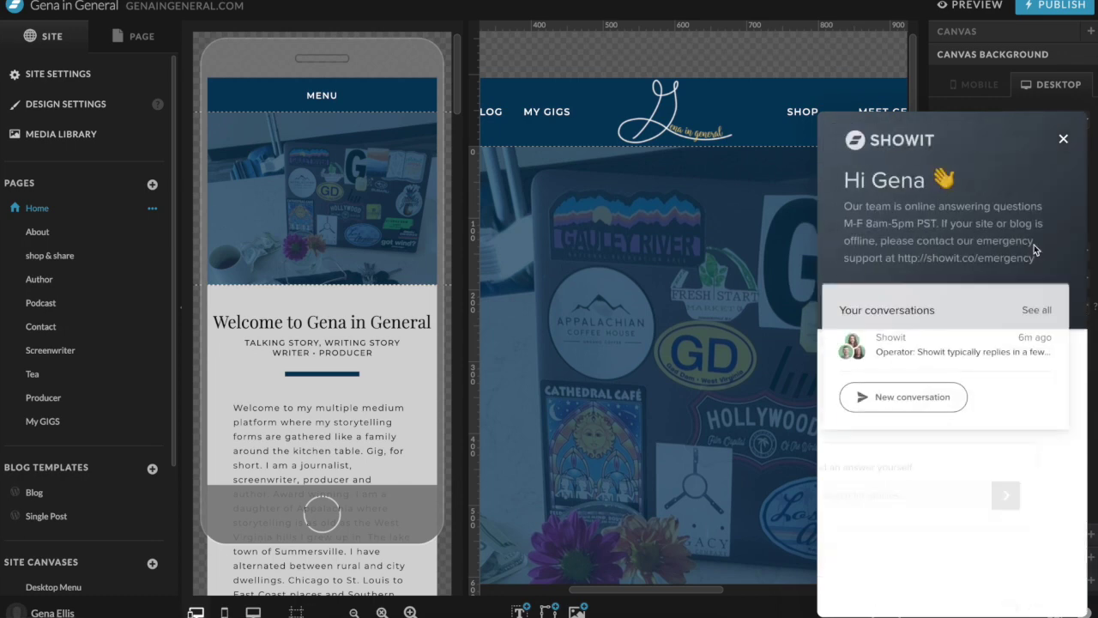
left_click(892, 404)
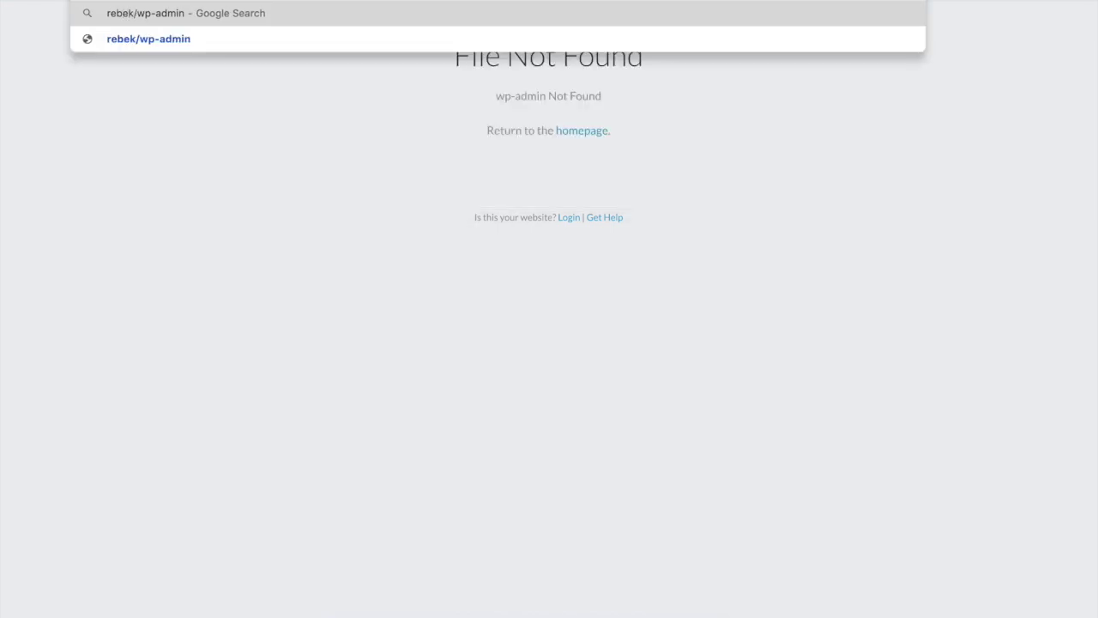
Load the site's wp-admin login page and sign in with the autofilled credentials.
type("readcreative")
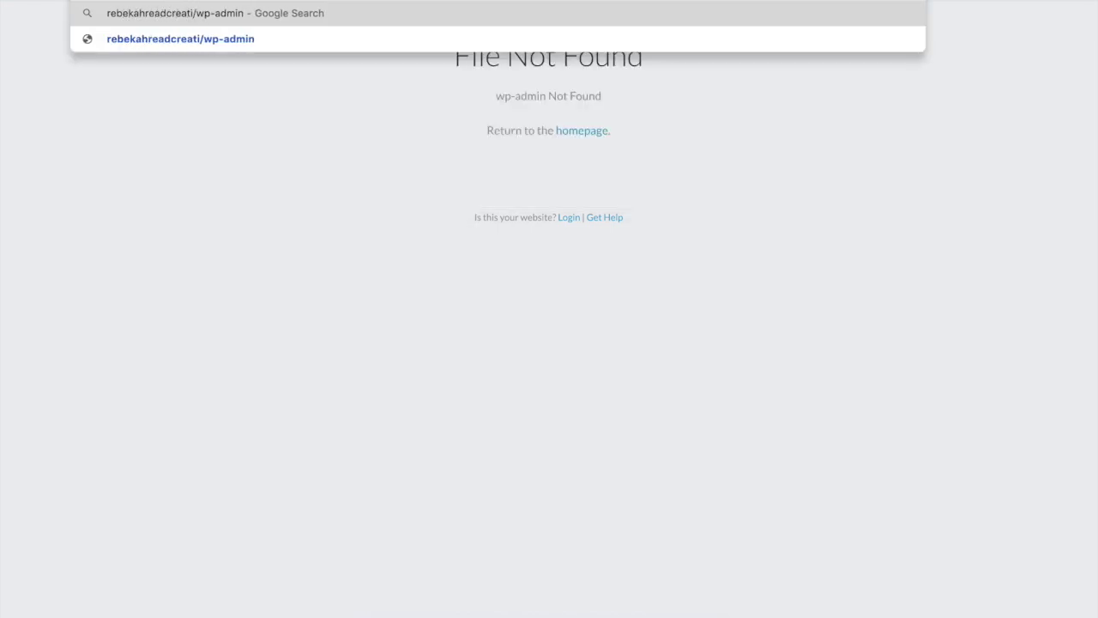
type(".com")
key("Return")
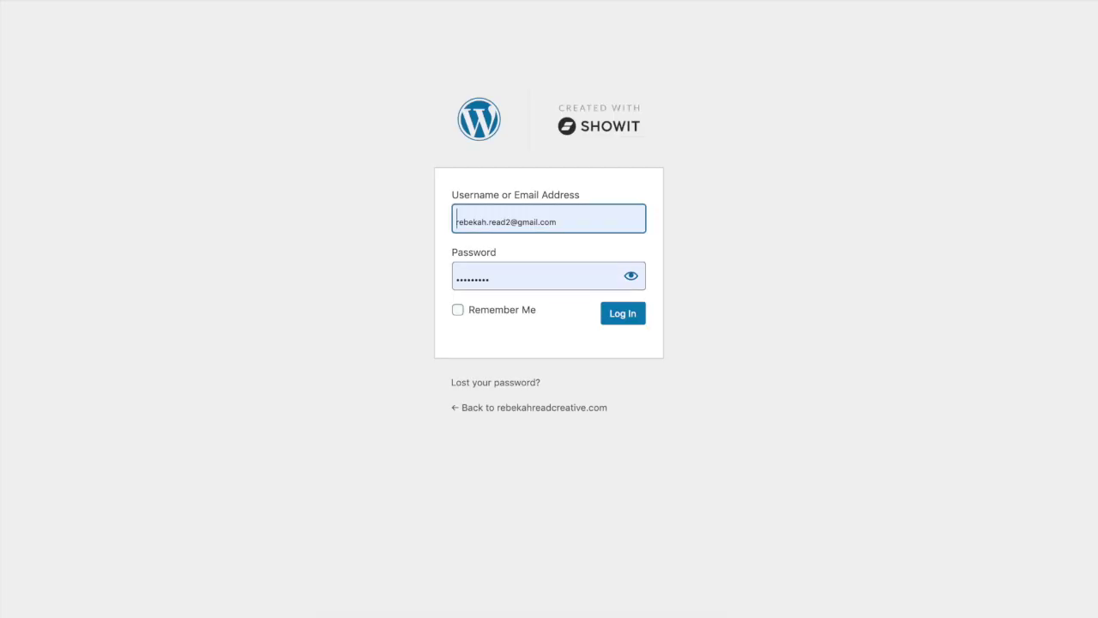
left_click(624, 314)
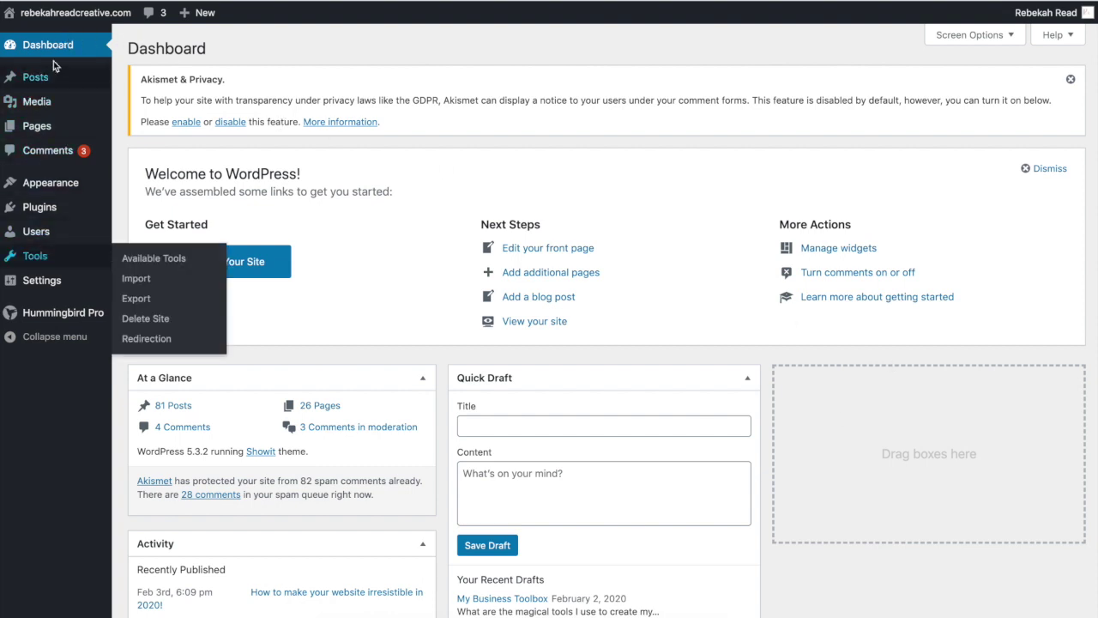
mouse_move(46, 79)
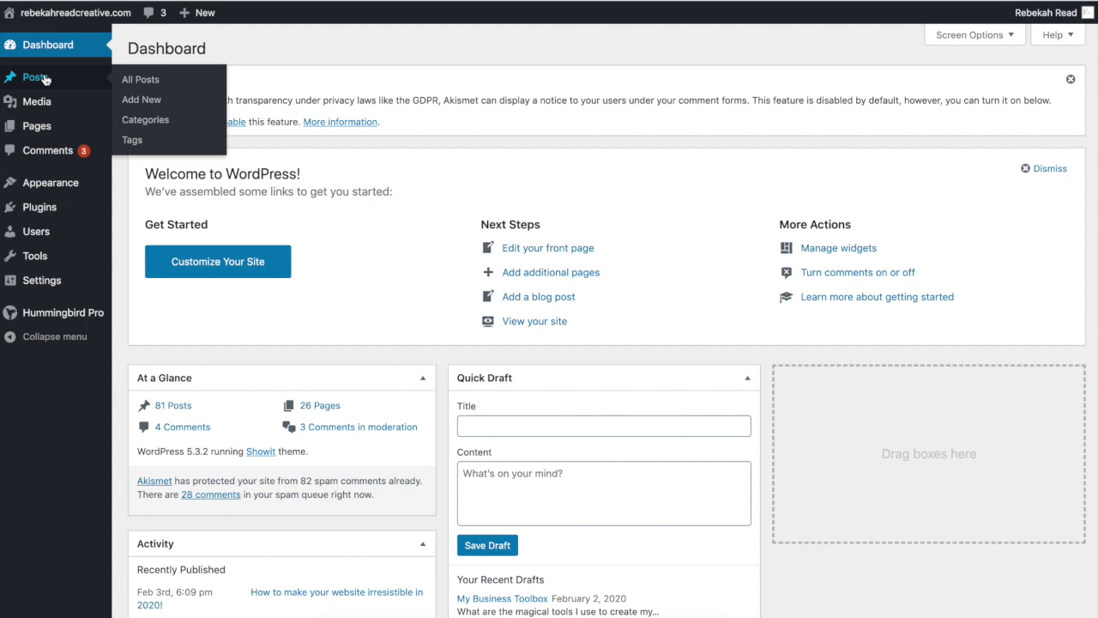
Create a new post titled 'kjfal/sk' with a first paragraph reading 'ksagkagm'.
left_click(45, 79)
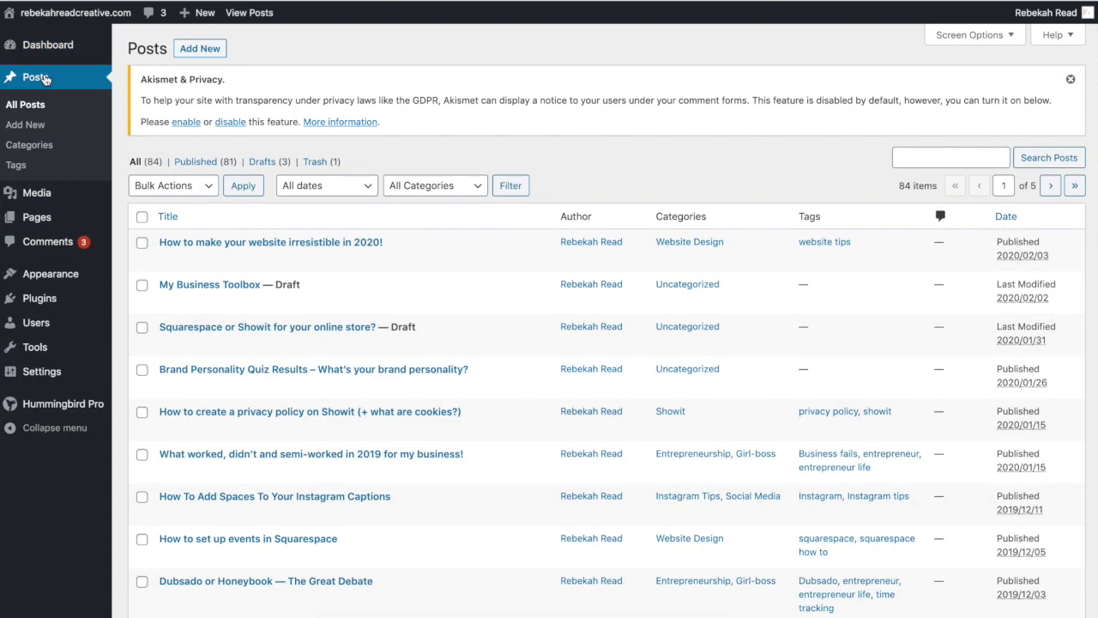
left_click(34, 126)
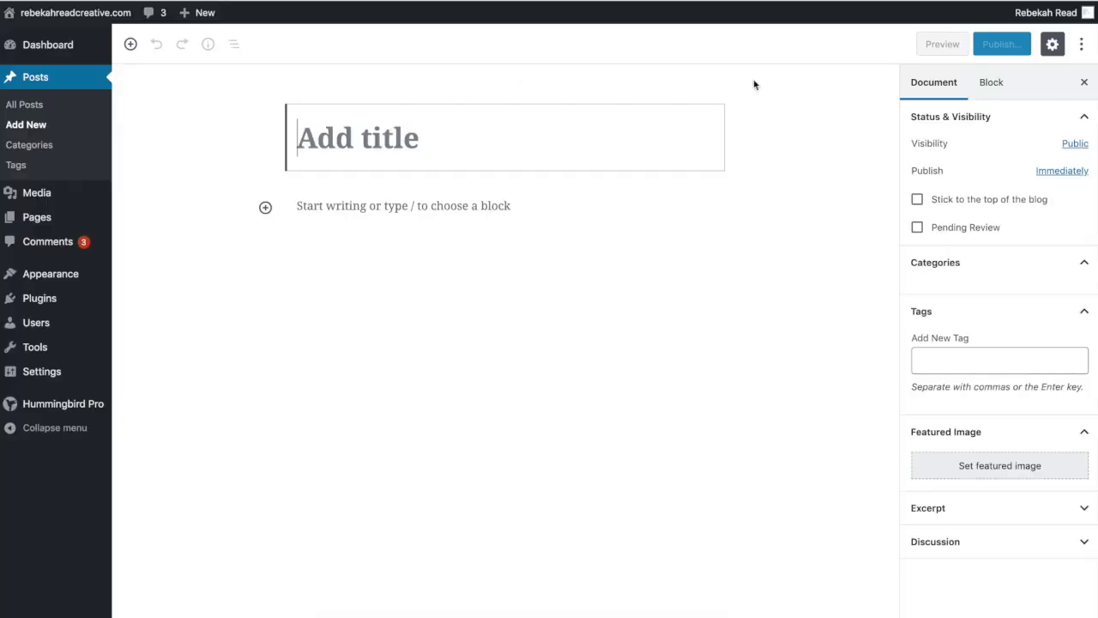
type("kjfal/sk")
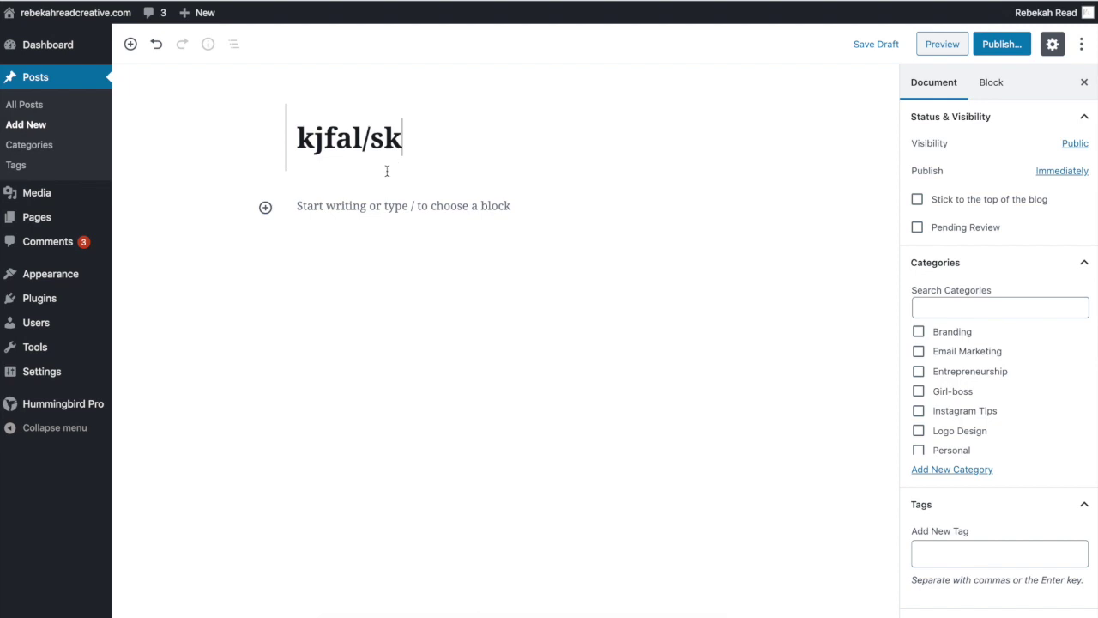
left_click(346, 201)
type("ksagkagm")
key("Return")
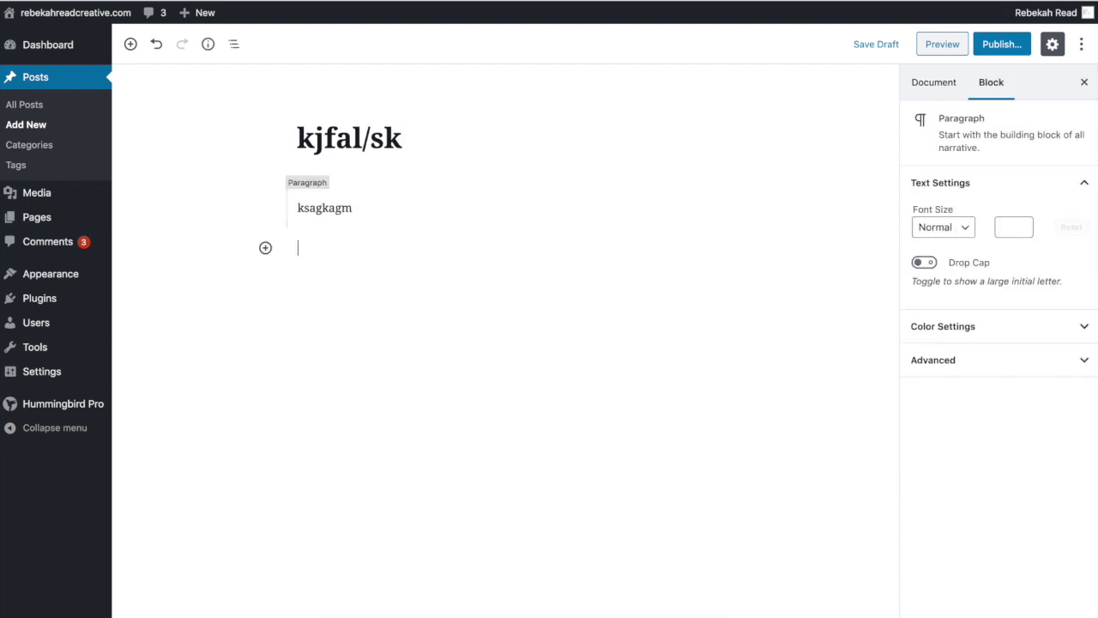
left_click(266, 249)
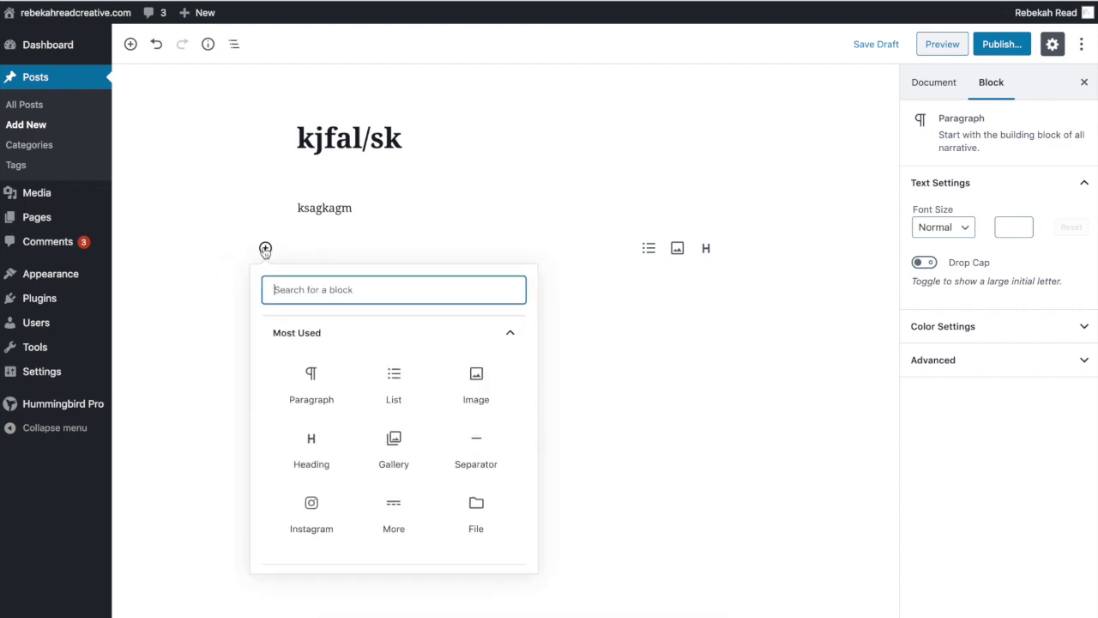
Insert an empty Image block and add '/jglfkadjgklj' below it as a level-4 heading.
left_click(488, 375)
left_click(353, 415)
type("/jglfkadjgklj")
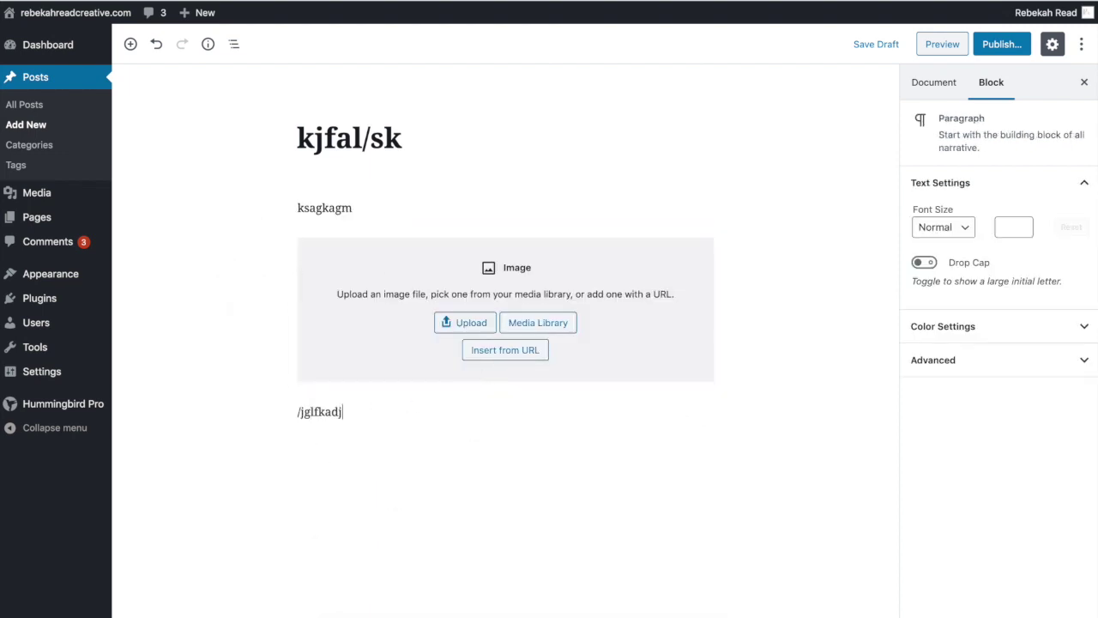
double_click(339, 412)
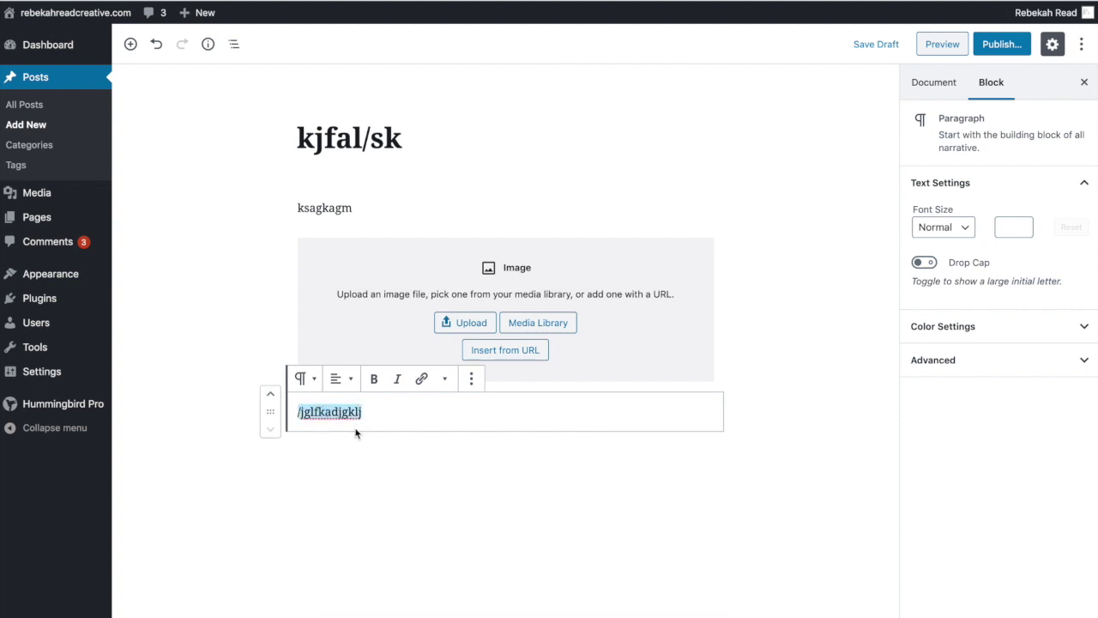
left_click(311, 382)
left_click(397, 480)
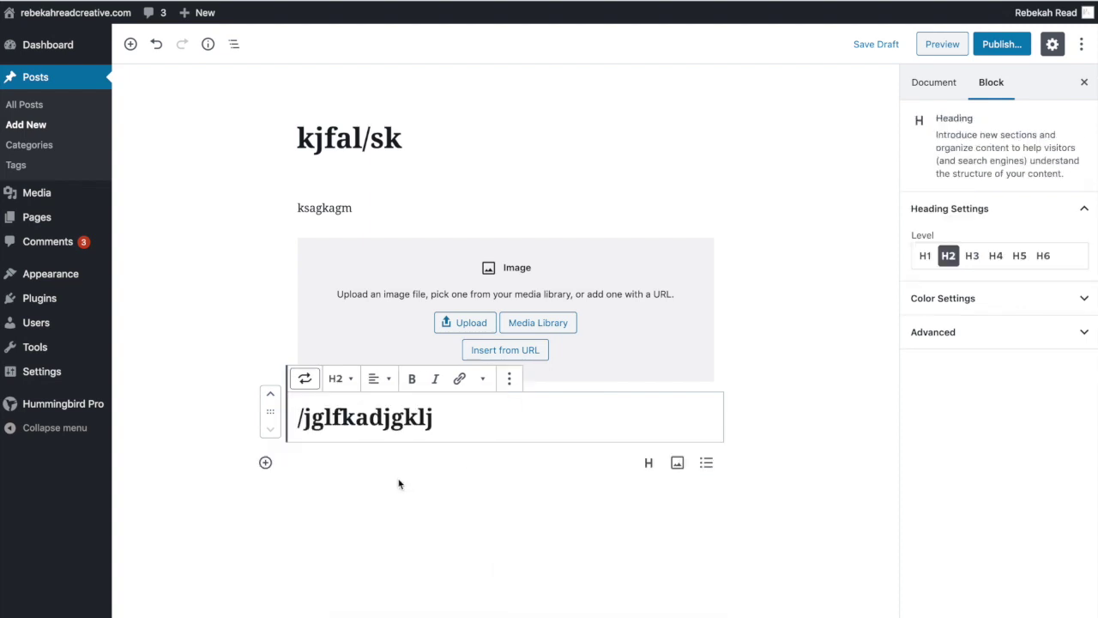
left_click(340, 380)
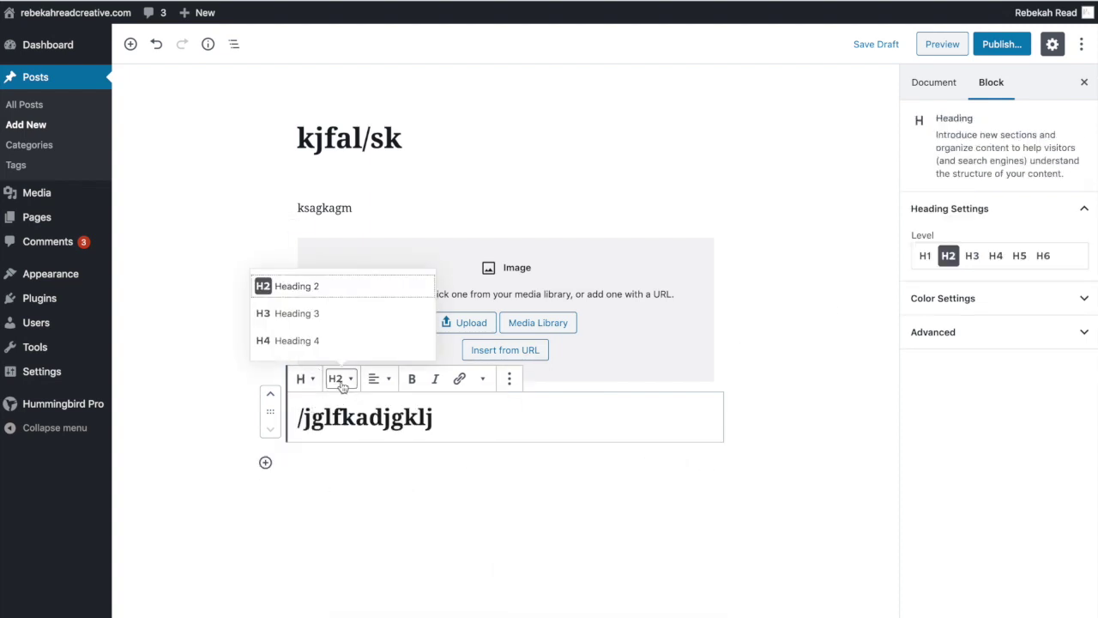
left_click(317, 316)
left_click(342, 379)
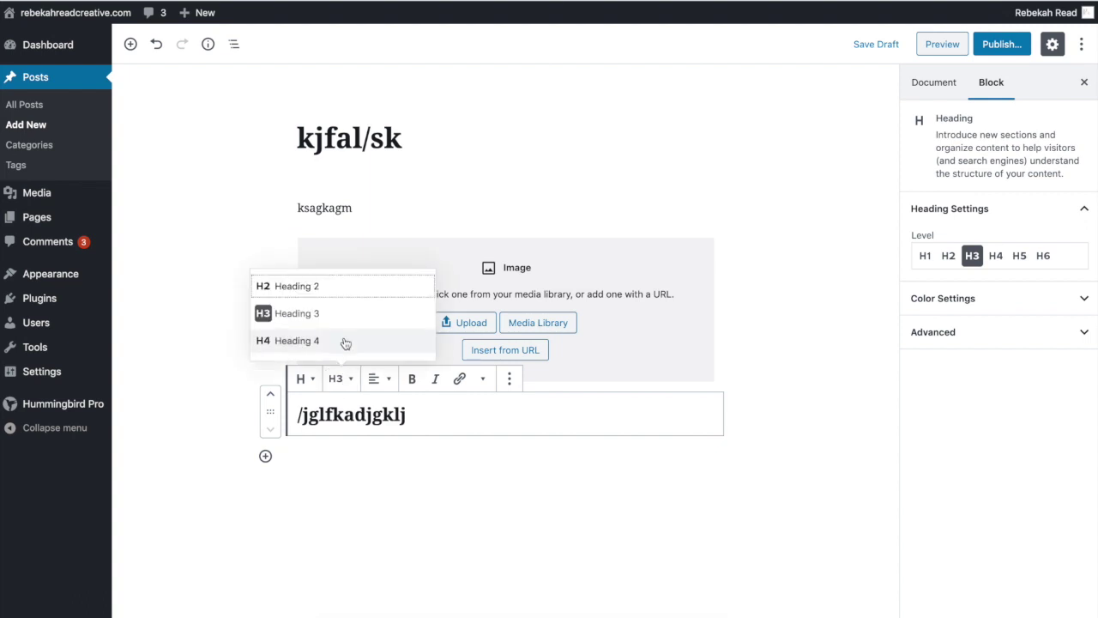
left_click(345, 341)
Add the paragraph 'kjdsflkgjfahlkdjh' under the heading, then browse block types without adding one.
key("Return")
type("kjdsflkgjfahlkdjh")
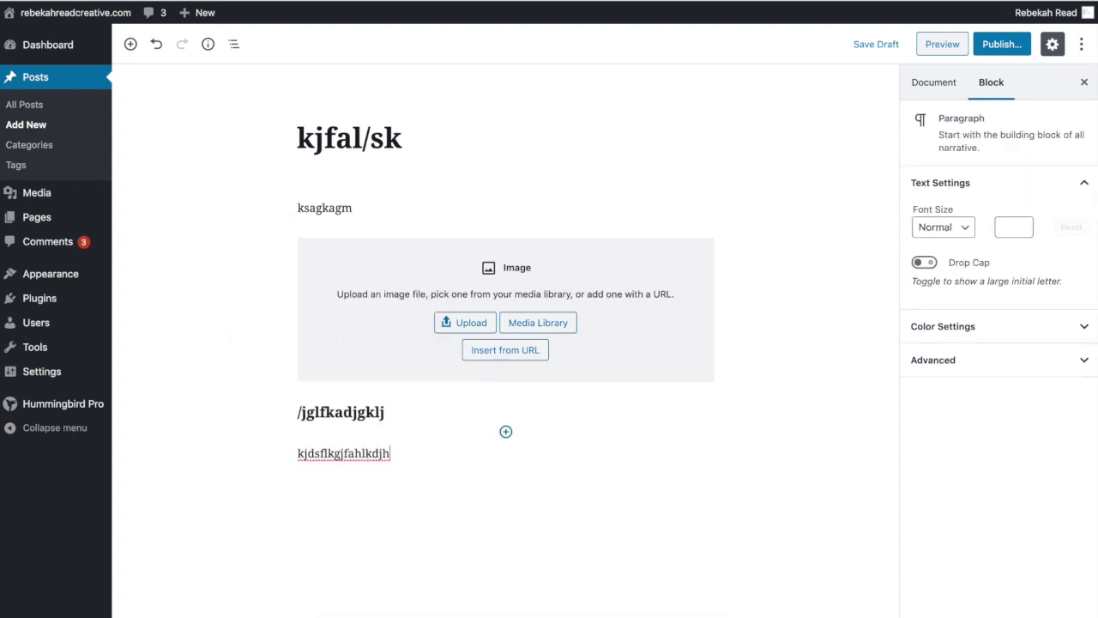
key("Return")
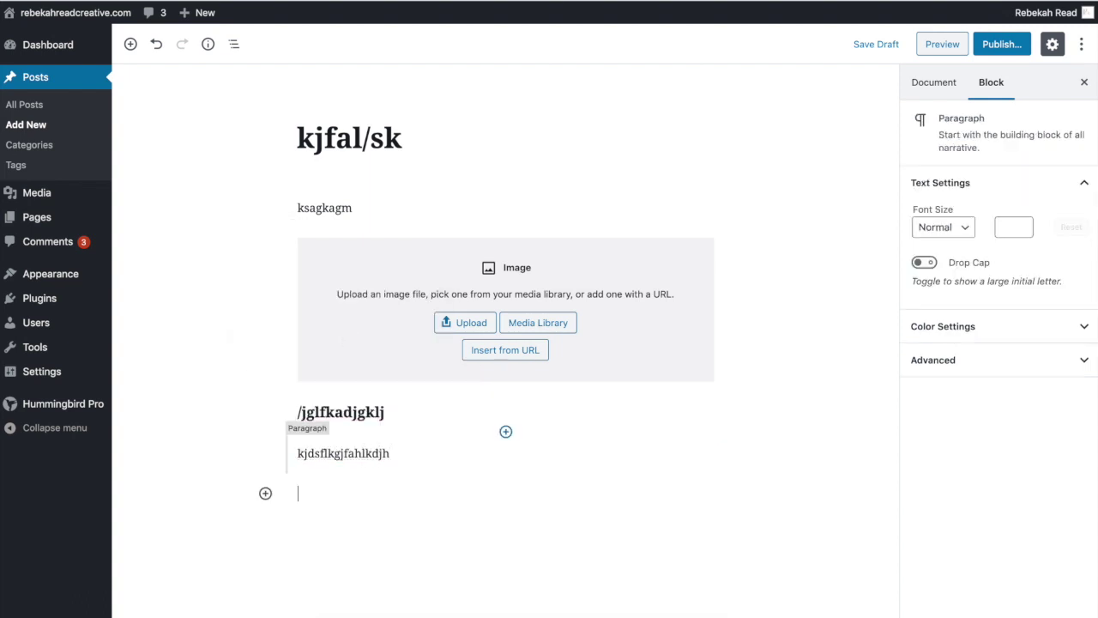
left_click(267, 494)
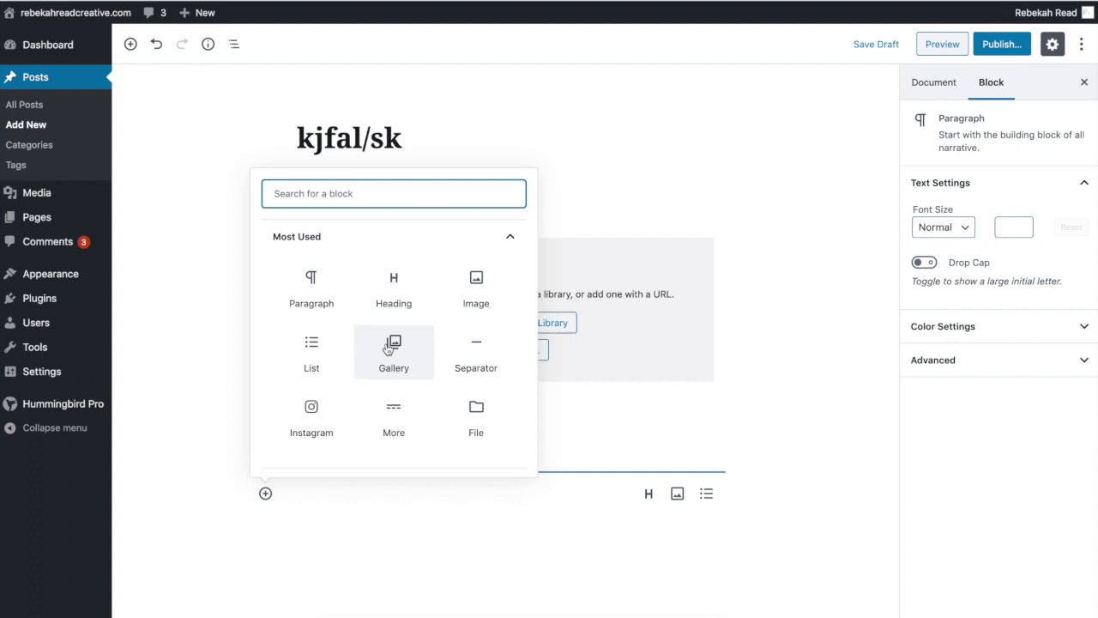
scroll(388, 347, "down", 5)
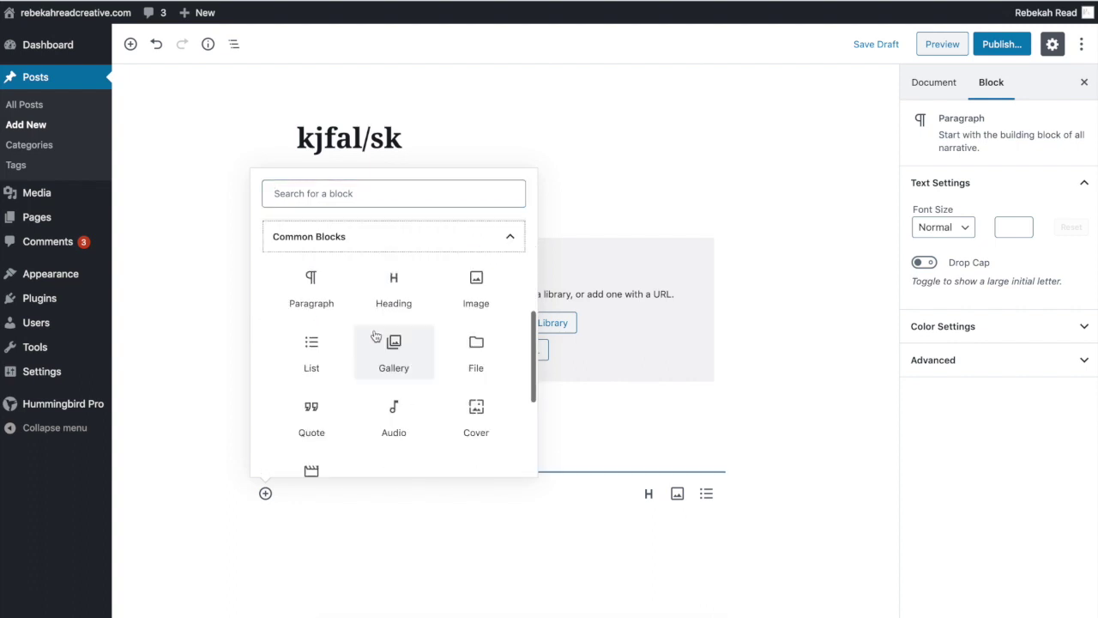
scroll(385, 437, "down", 2)
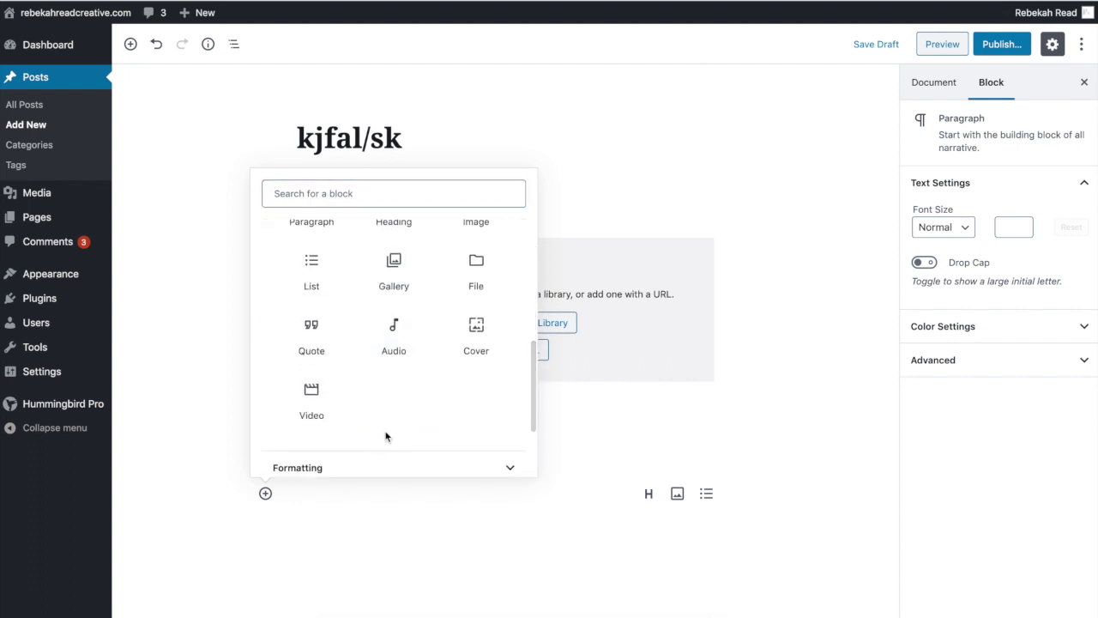
scroll(385, 437, "up", 3)
left_click(243, 348)
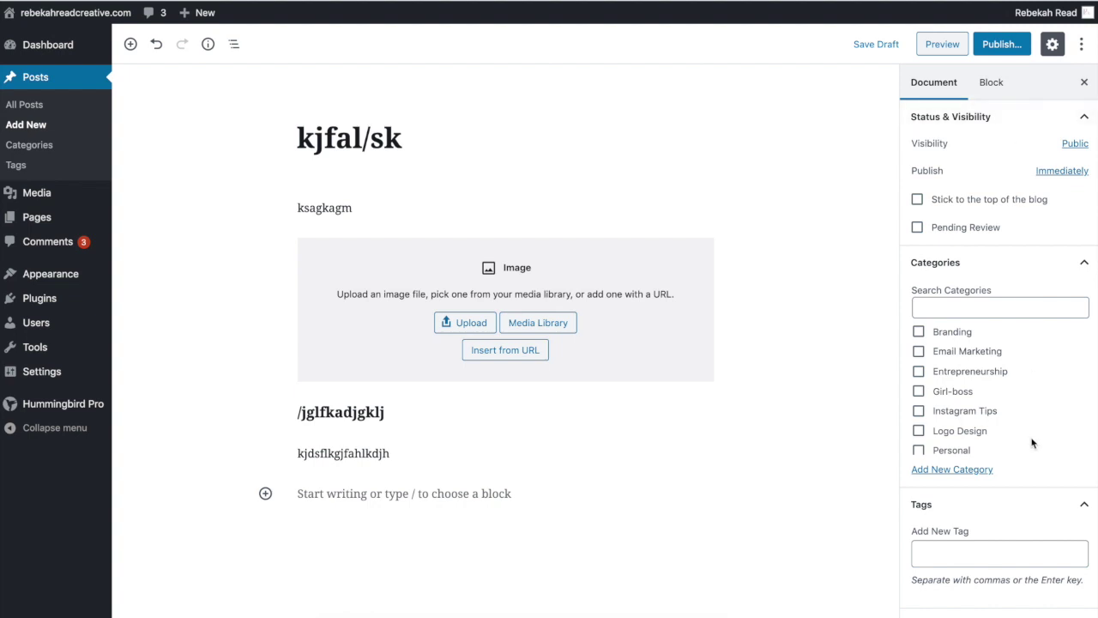
Tick the Girl-boss category in the Categories panel after a trial search for 'Tea'.
left_click(969, 305)
type("Tea")
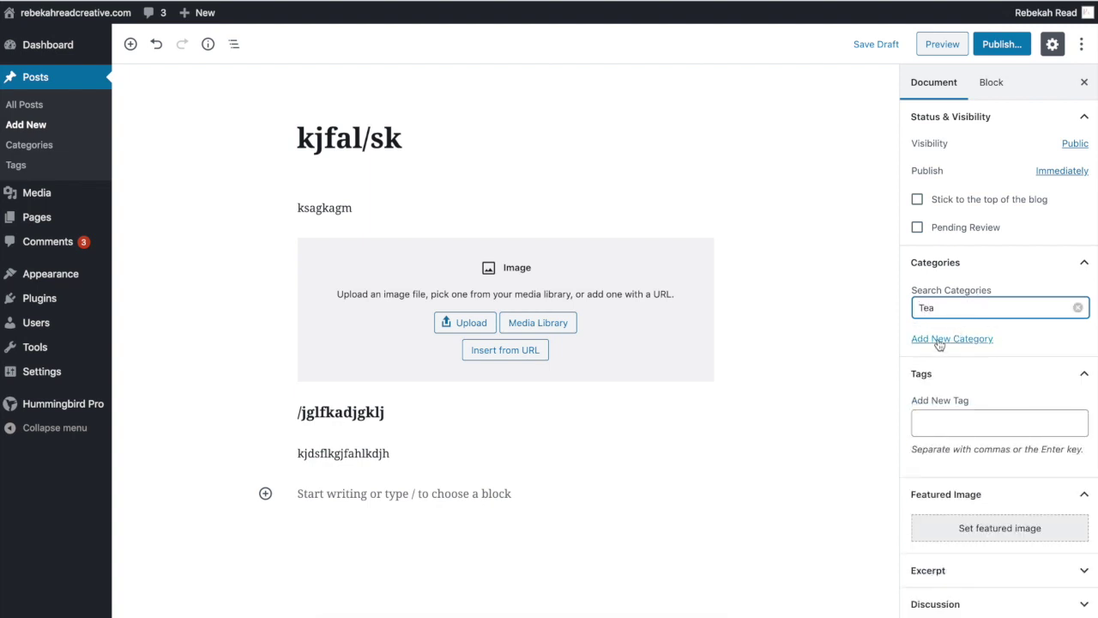
left_click(1079, 307)
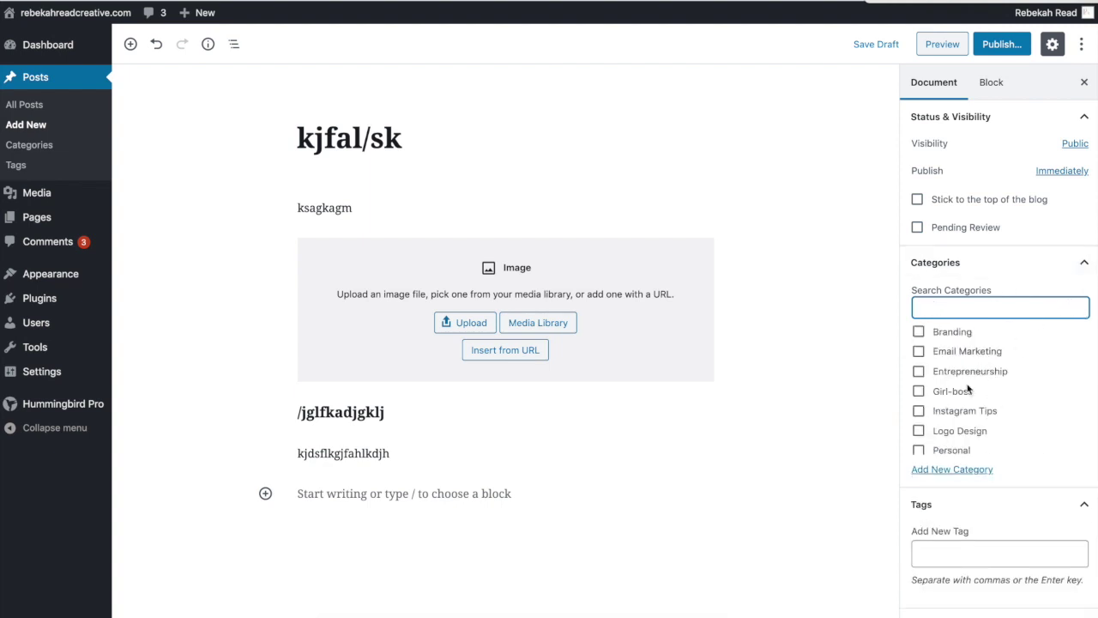
left_click(919, 393)
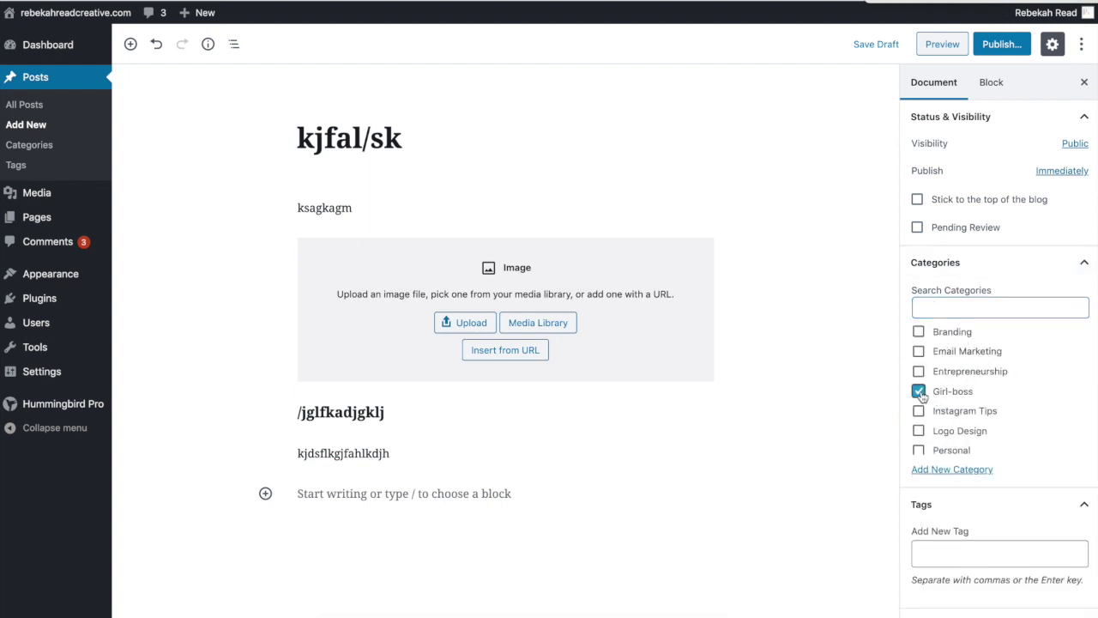
scroll(974, 442, "down", 2)
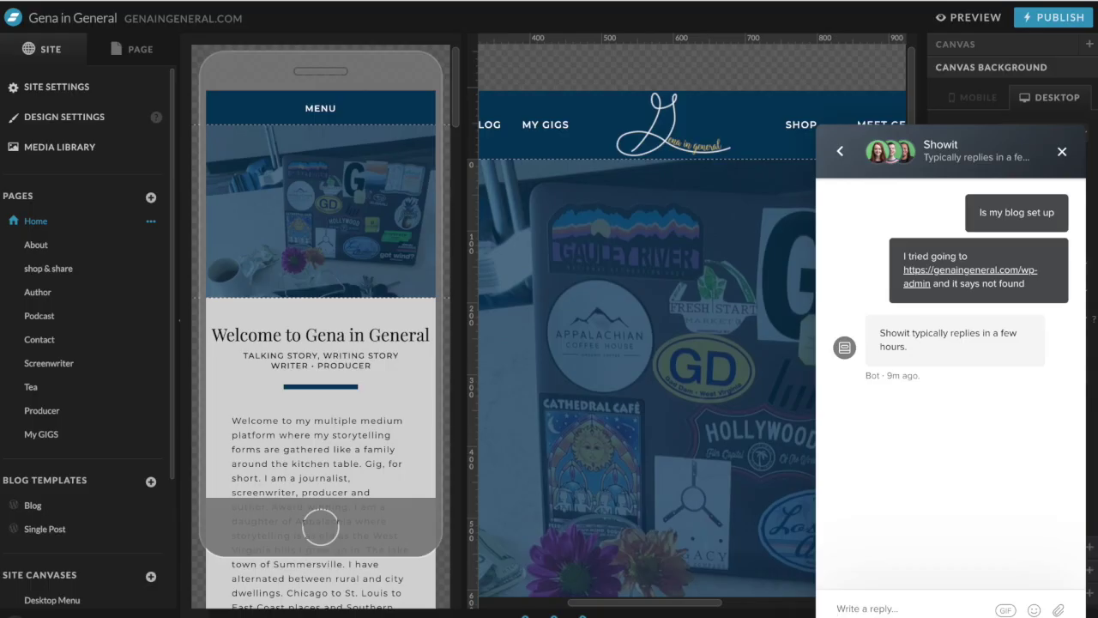
Load the Blog template from Blog Templates to show its Journal header.
left_click(39, 505)
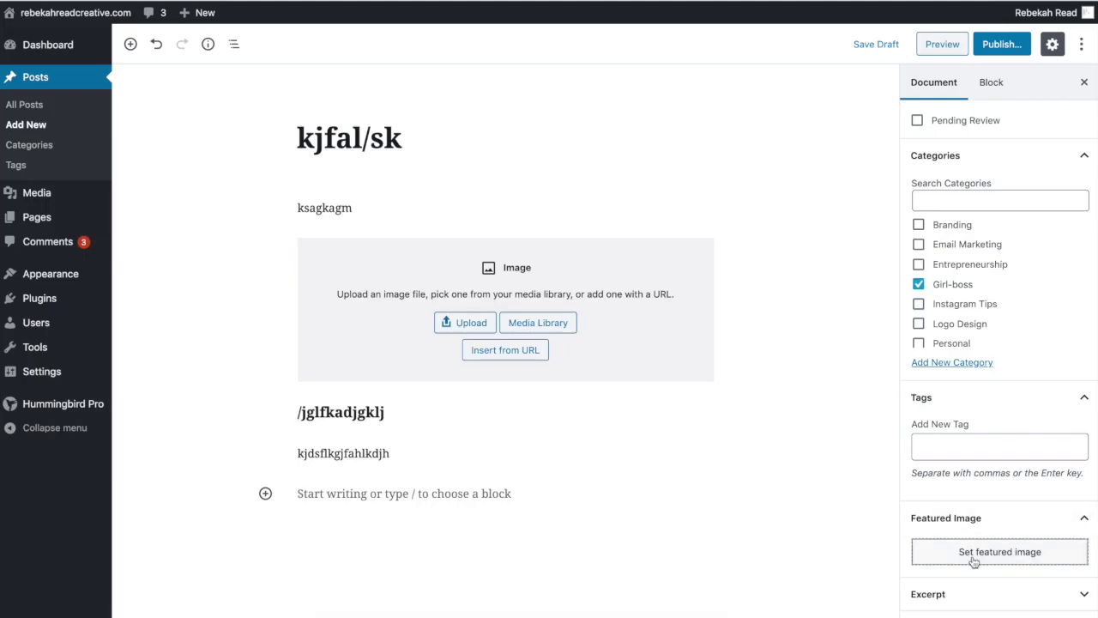
Open the Featured Image dialog on its Upload Files tab, then close it with no image chosen.
left_click(975, 557)
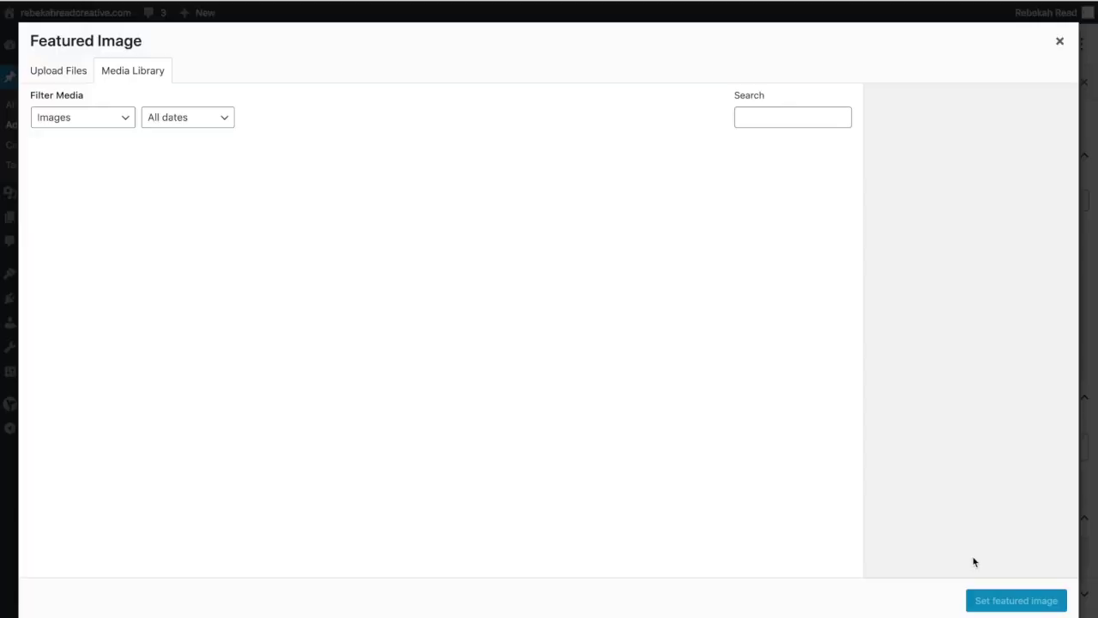
left_click(47, 72)
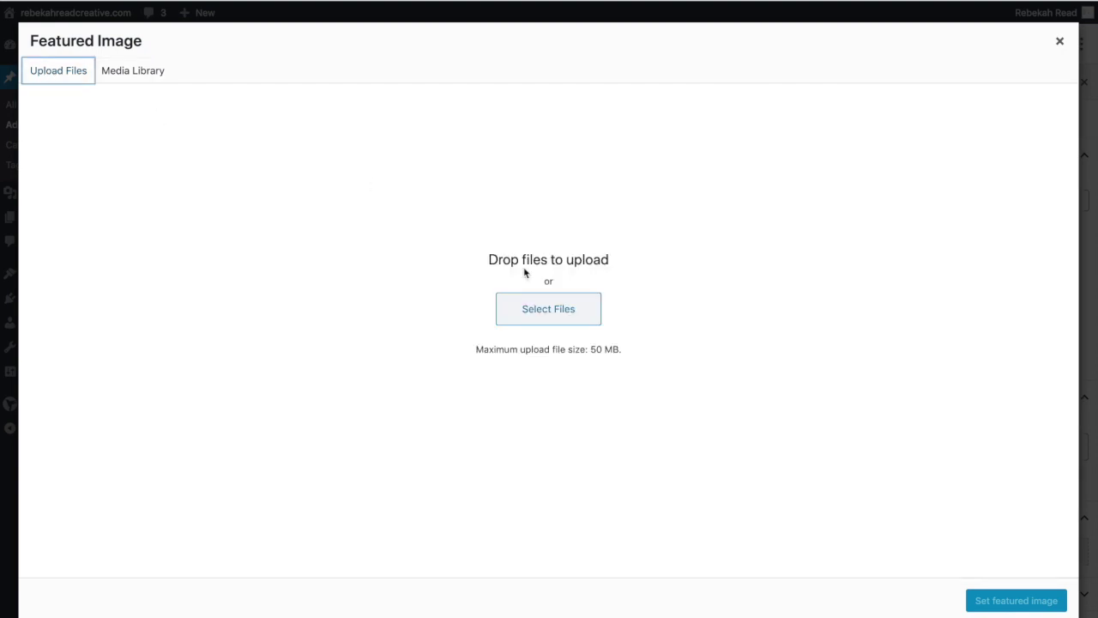
left_click(1062, 45)
scroll(1005, 592, "down", 1)
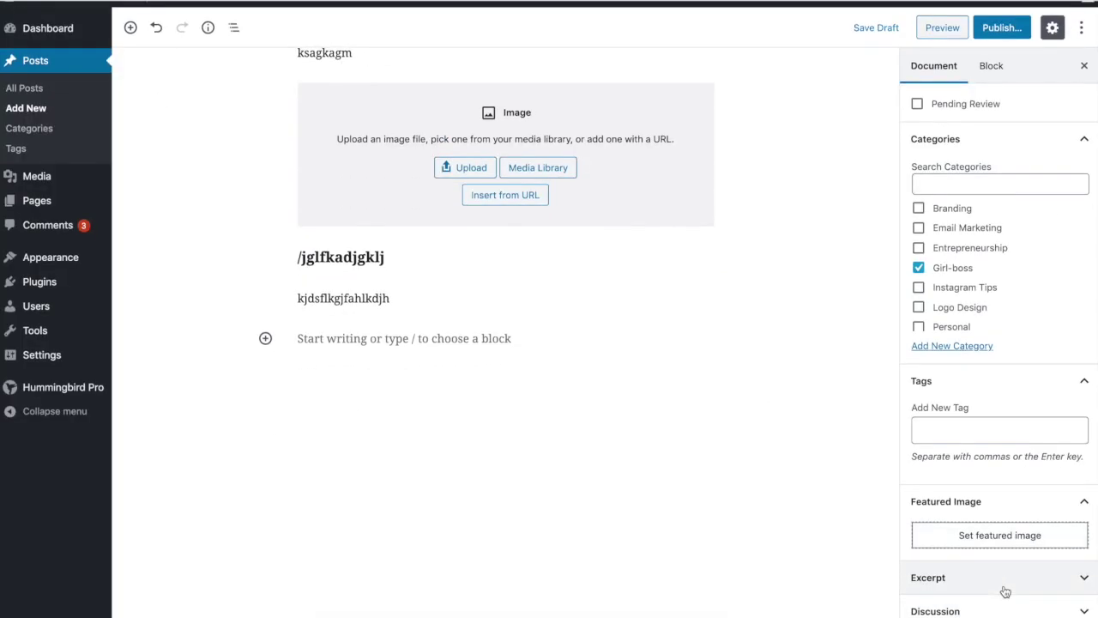
scroll(1006, 592, "up", 5)
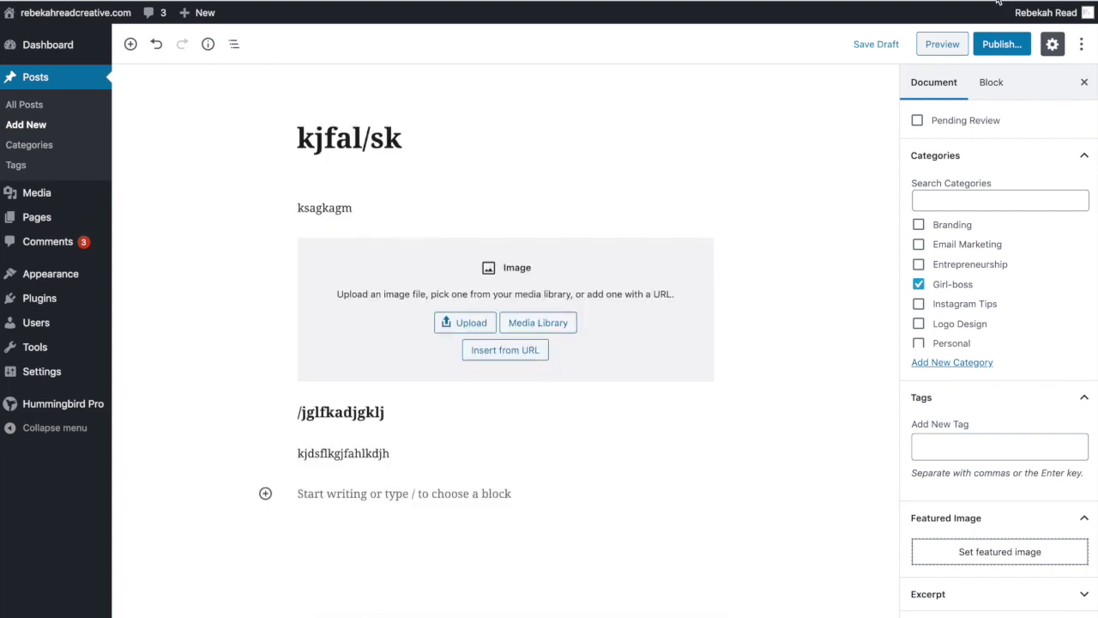